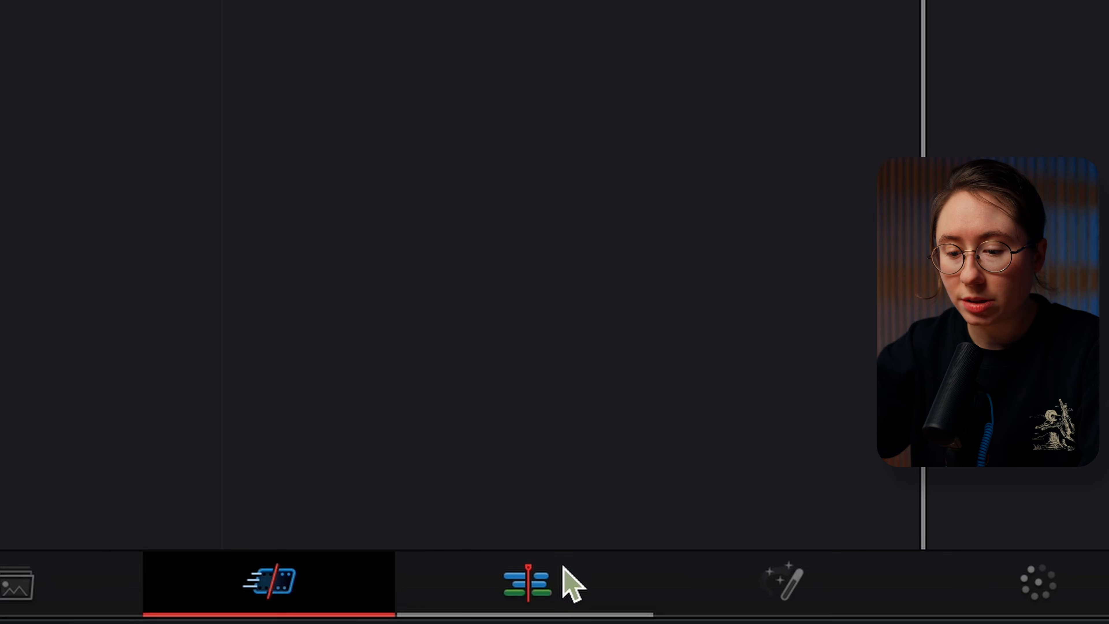
Import clips A001_07081414_C008, A001_07081429_C011 and A001_07081450_C015 from the vids folder into the Edit page's media pool, keeping the project frame rate
left_click(557, 594)
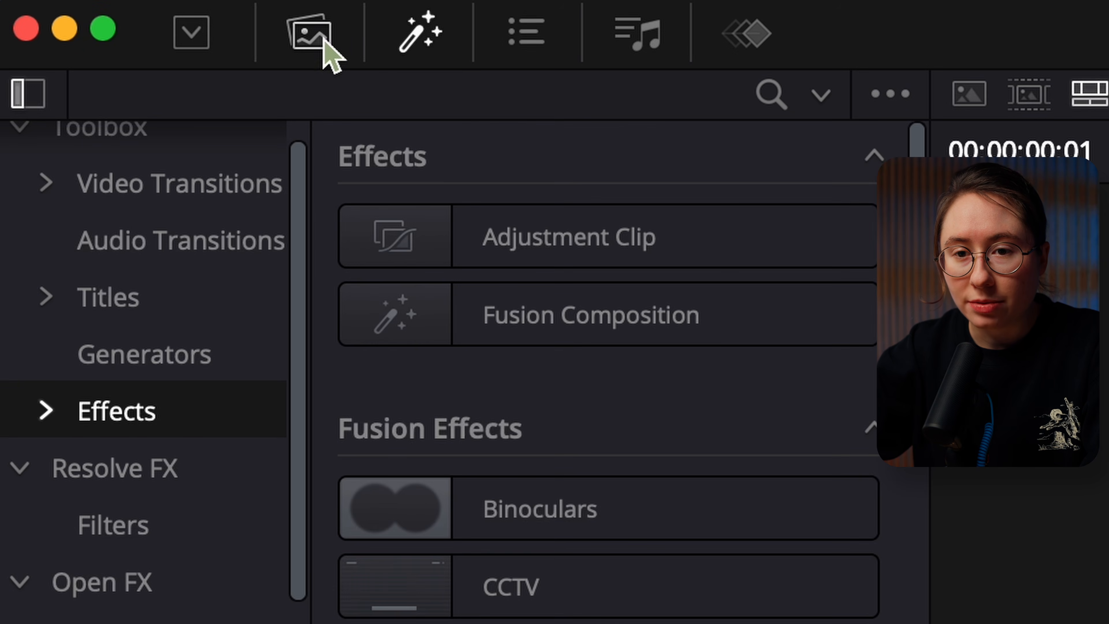
left_click(323, 40)
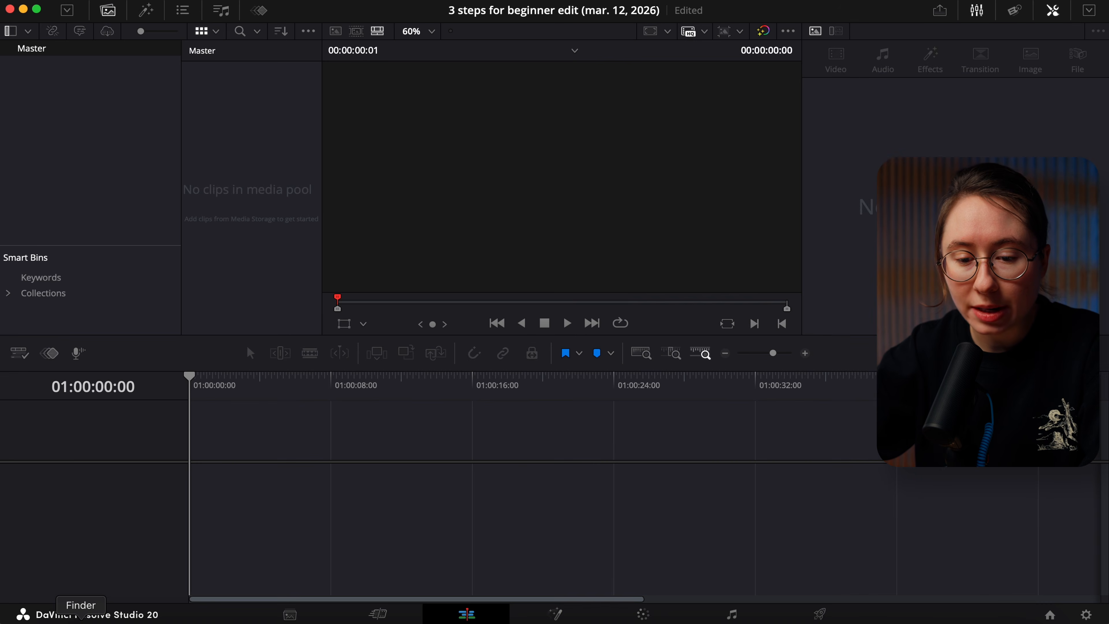
left_click(81, 621)
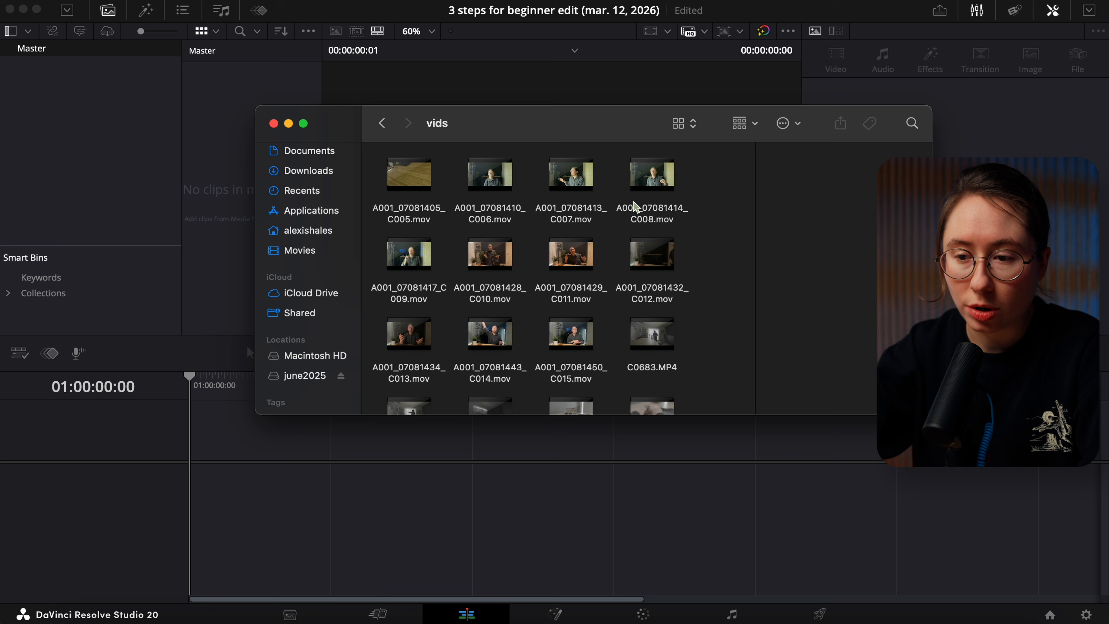
left_click(650, 188)
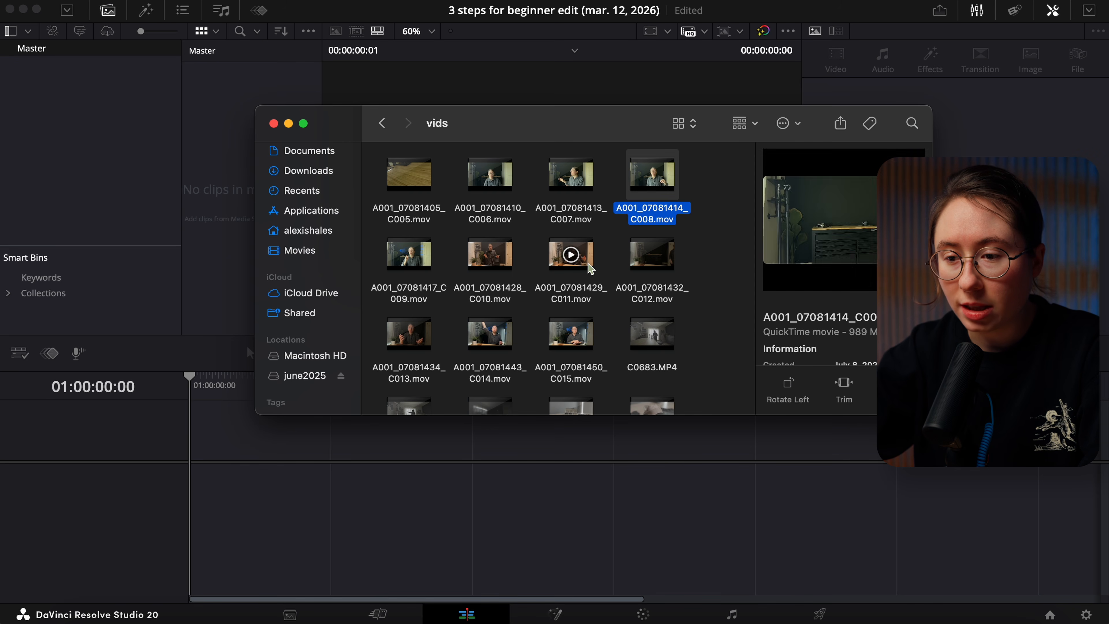
left_click(588, 274, "super")
left_click(583, 345, "super")
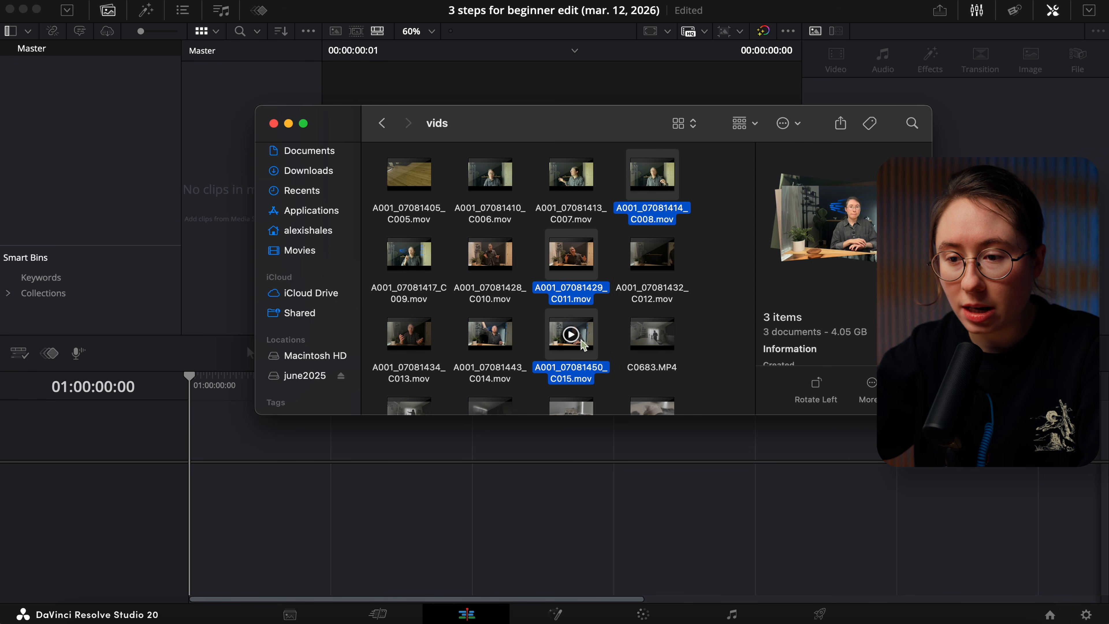
left_click_drag(583, 345, 218, 218)
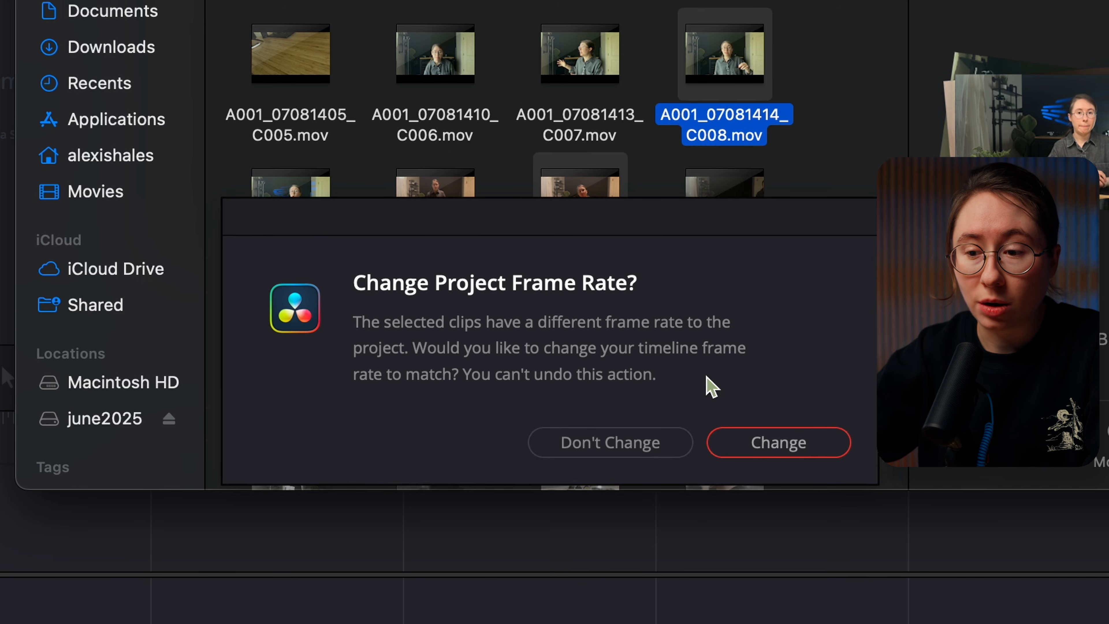
left_click(664, 445)
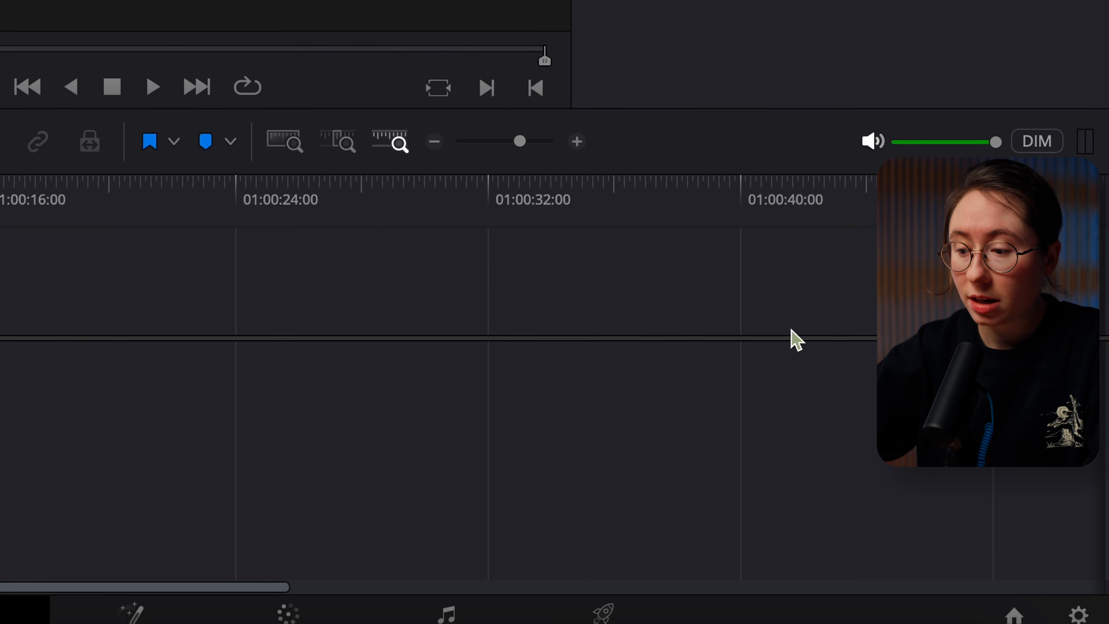
Review the timeline format in the project settings without changing it, and open the clip attributes of the first media pool clip
left_click(1066, 609)
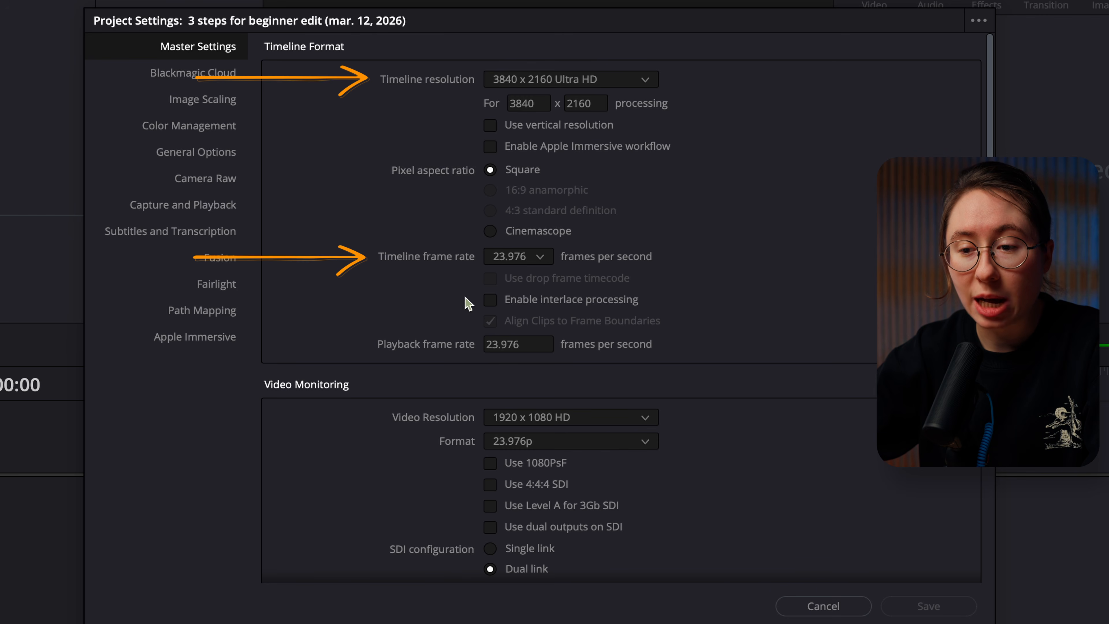
left_click(822, 608)
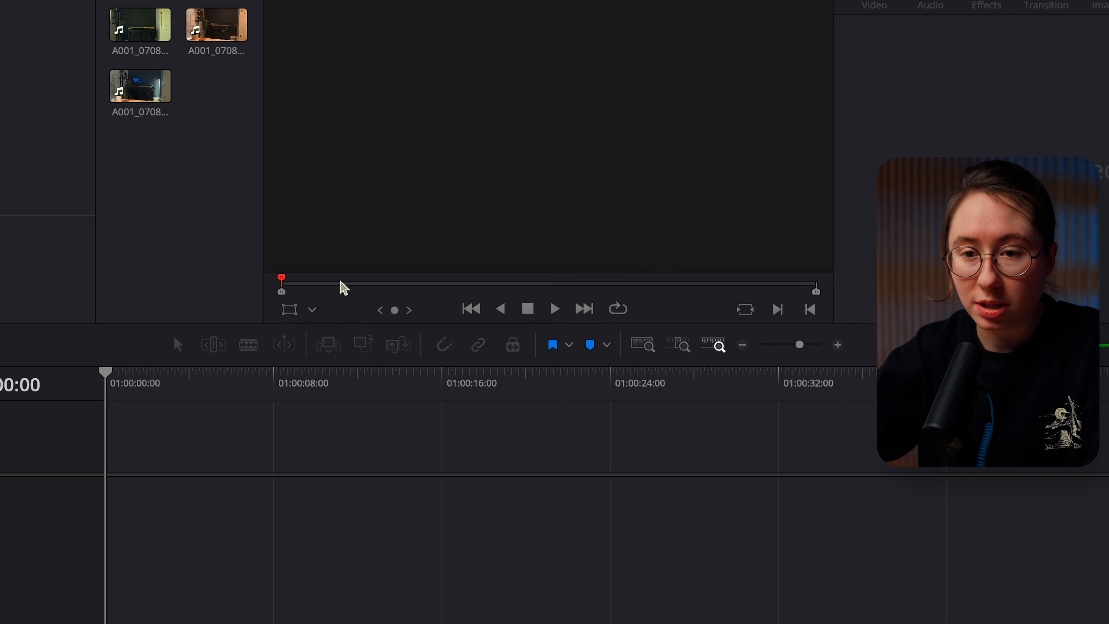
right_click(138, 16)
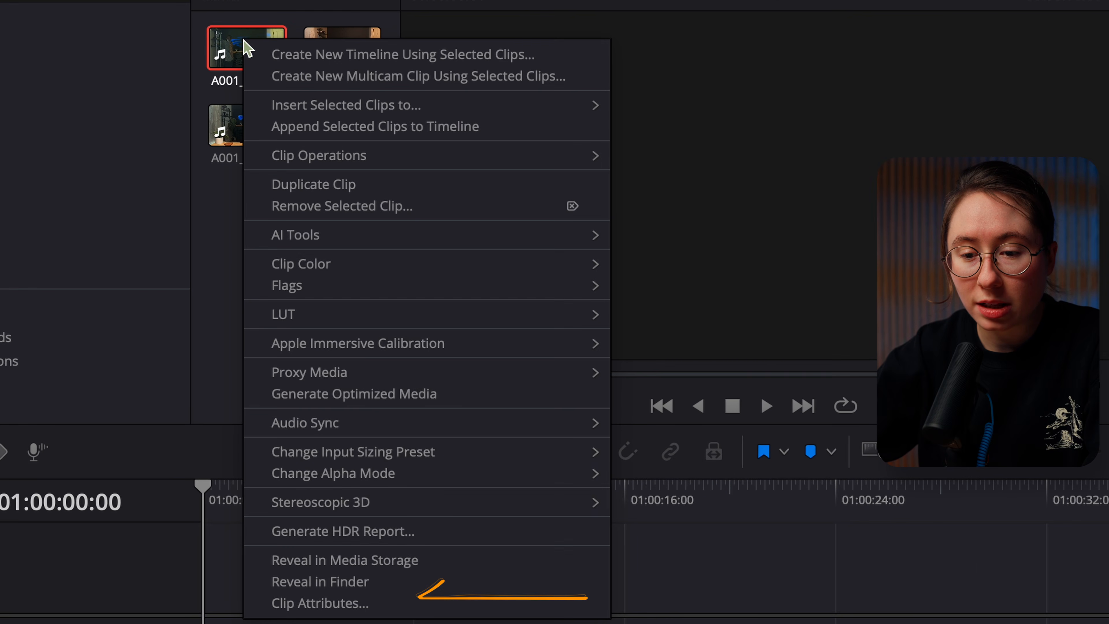
left_click(314, 603)
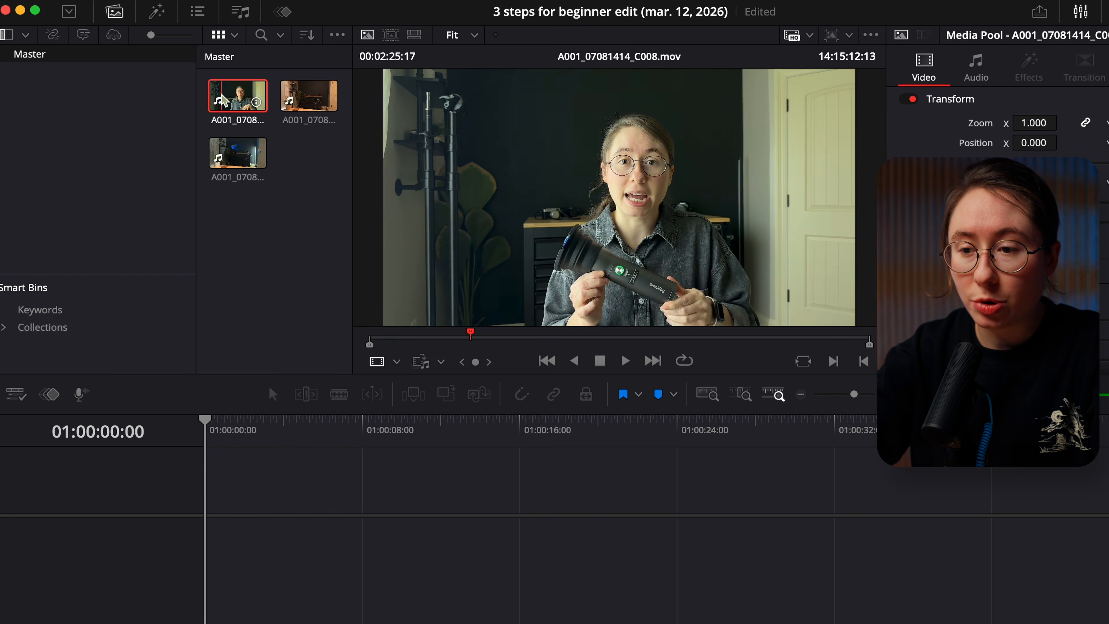
Place A001_07081414_C008, A001_07081429_C011 and A001_07081450_C015 end to end in a new timeline, starting at 01:00:00:00
left_click_drag(224, 99, 209, 541)
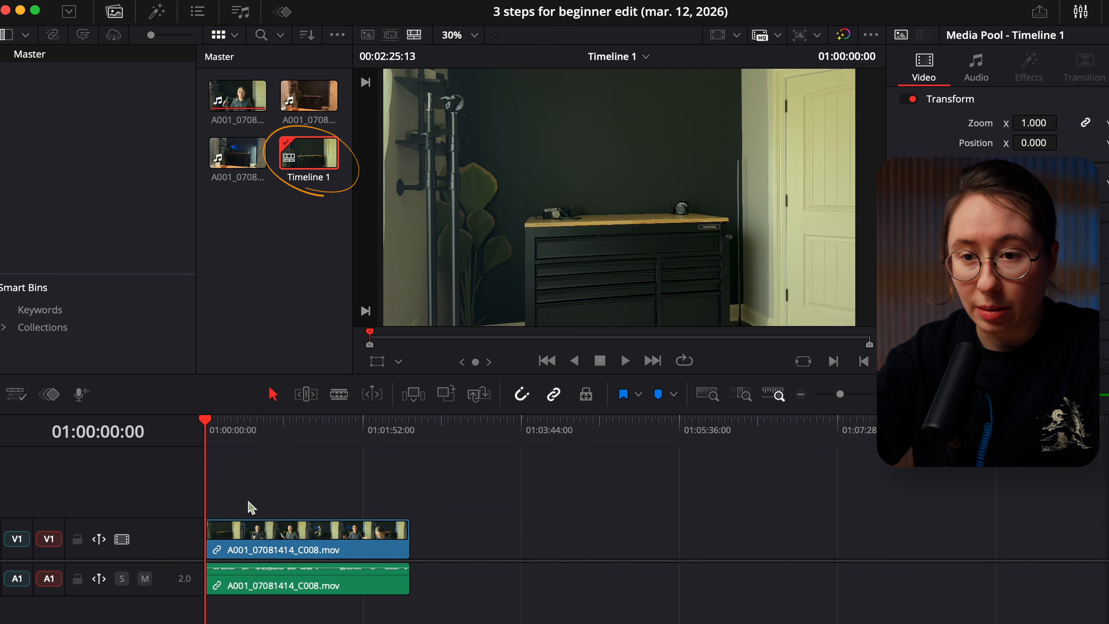
left_click_drag(308, 95, 419, 549)
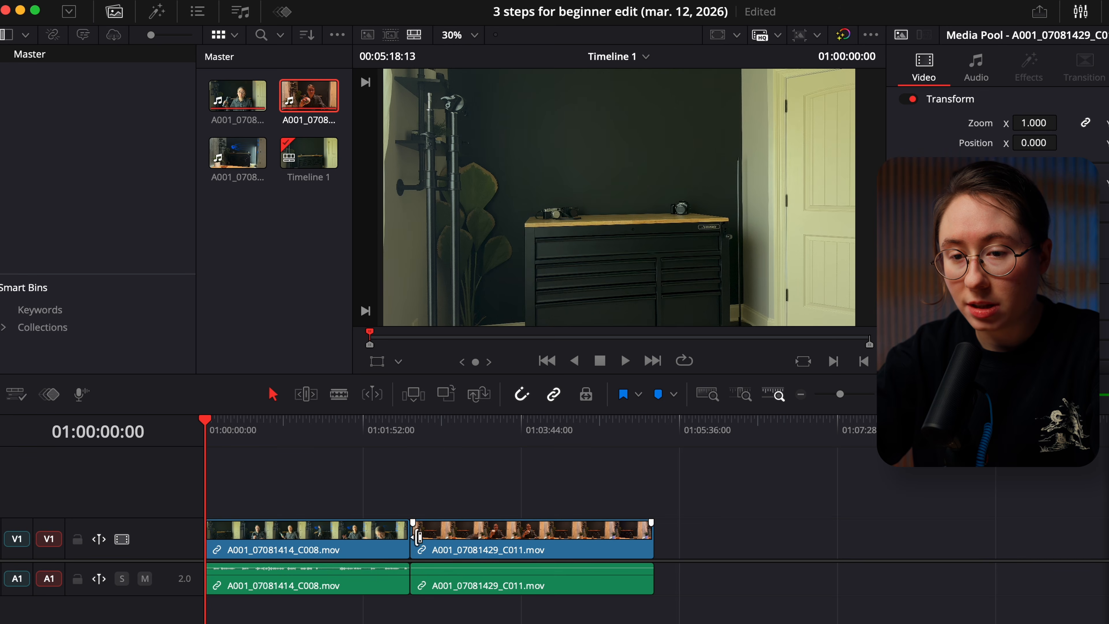
left_click_drag(244, 156, 664, 542)
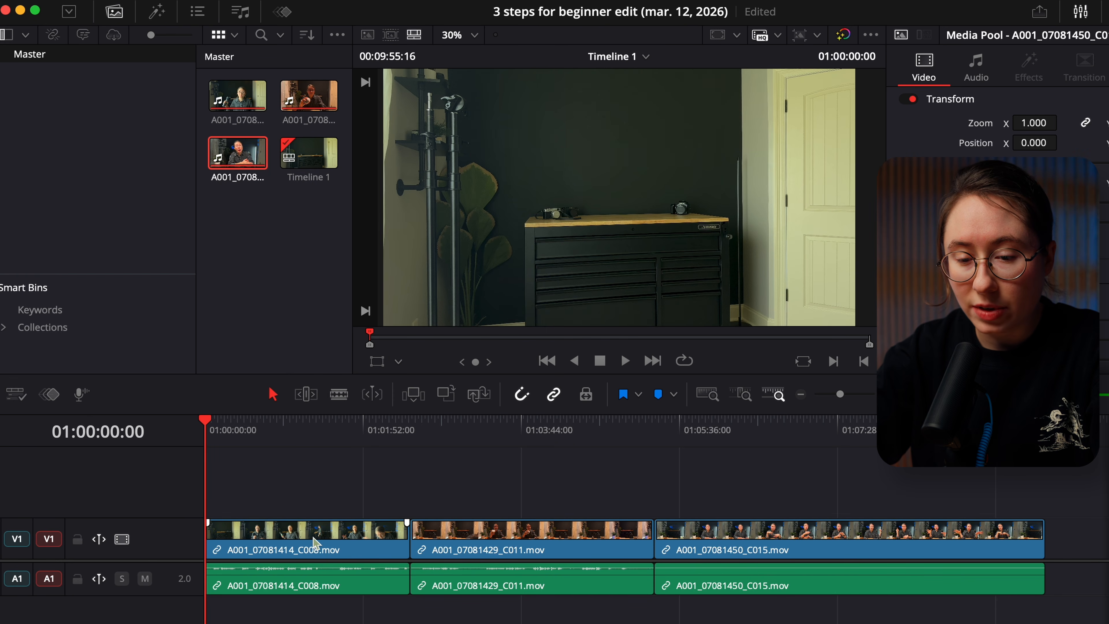
Try trimming the start and end of the A001_07081414_C008 clip in the timeline with the selection tool
left_click(323, 579)
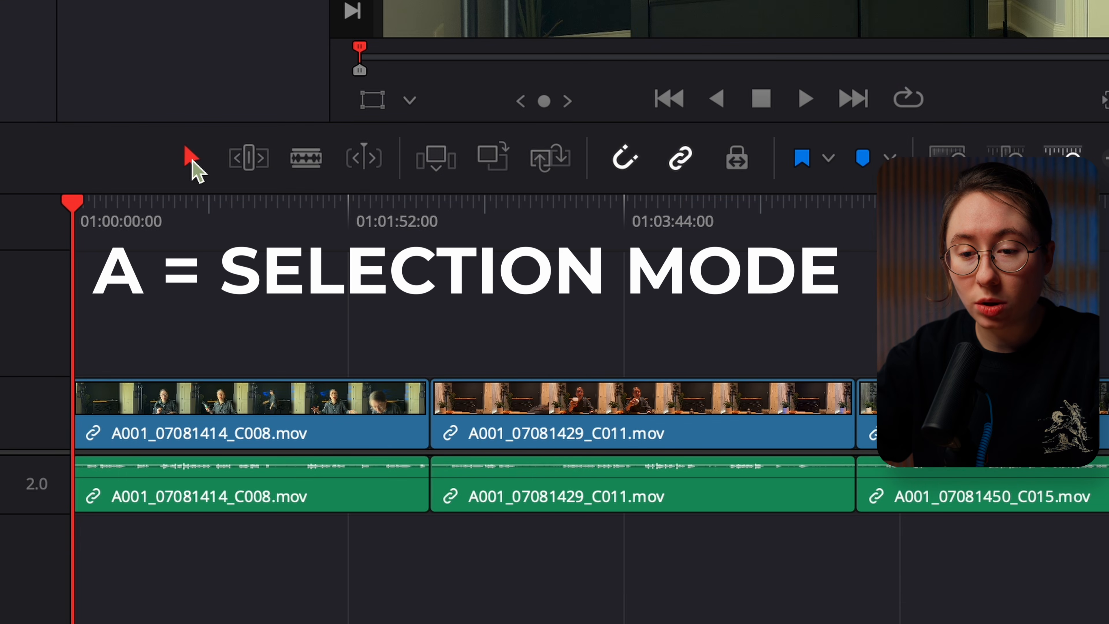
left_click_drag(198, 389, 149, 397)
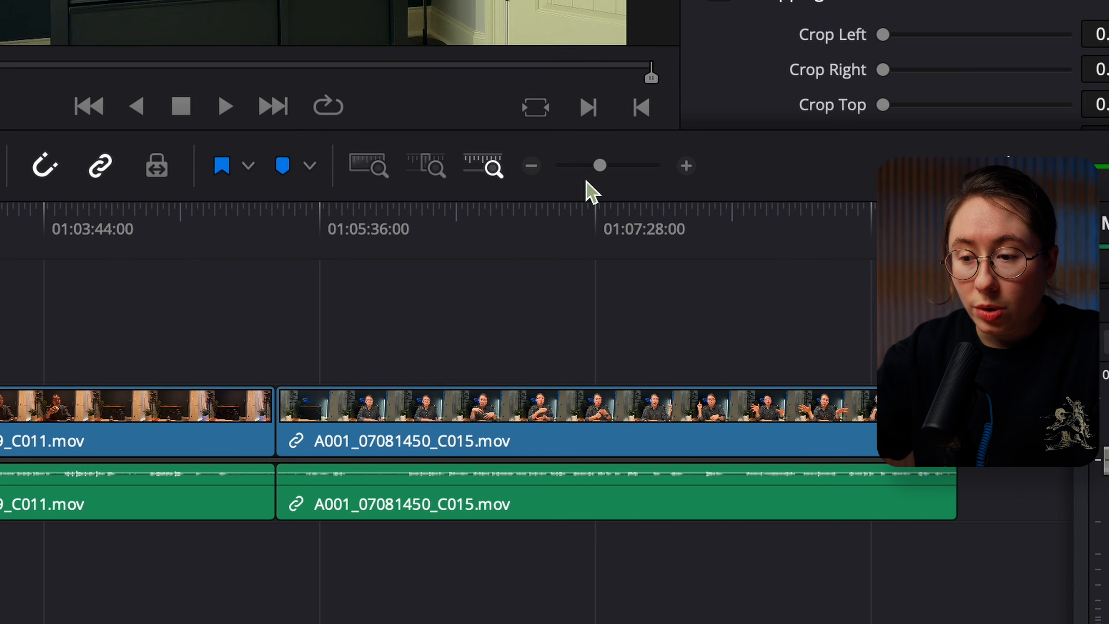
left_click_drag(600, 168, 615, 171)
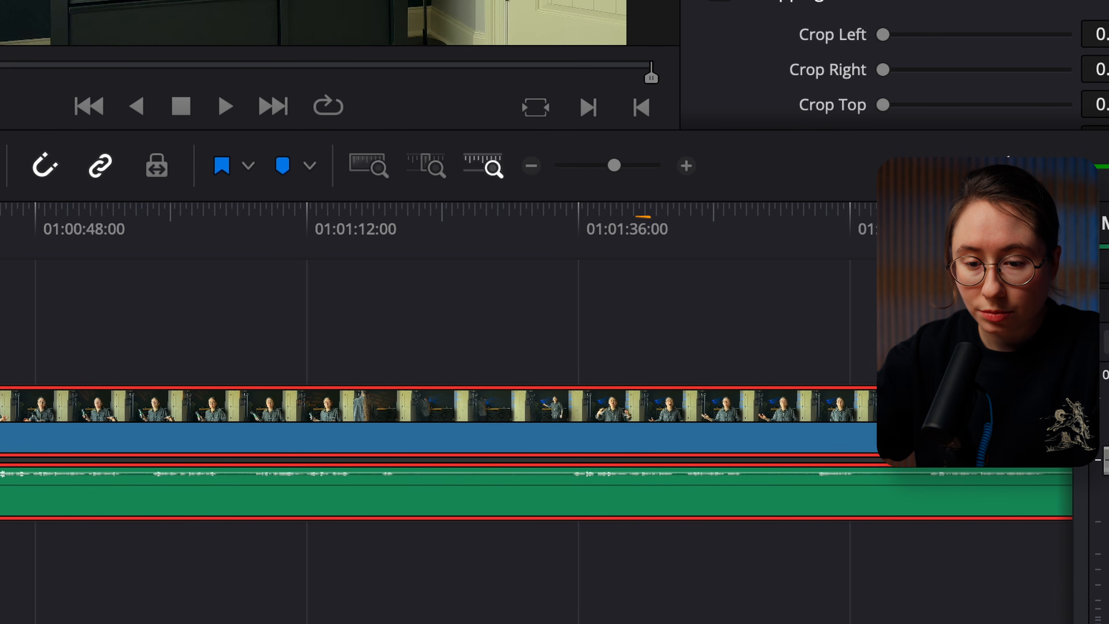
left_click_drag(153, 418, 206, 413)
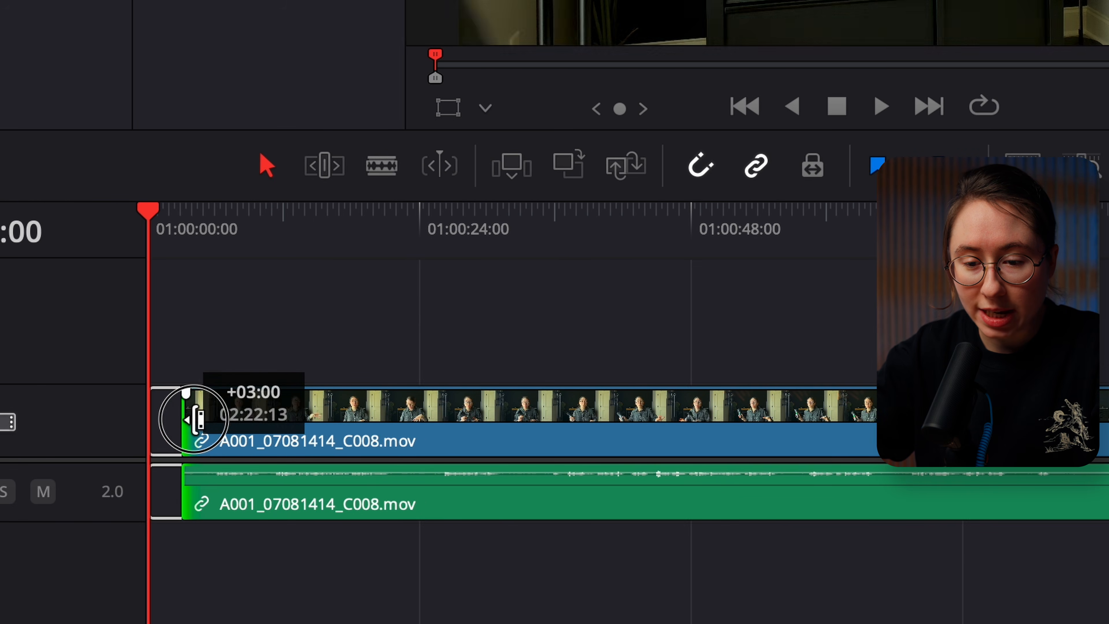
scroll(453, 404, "right", 10)
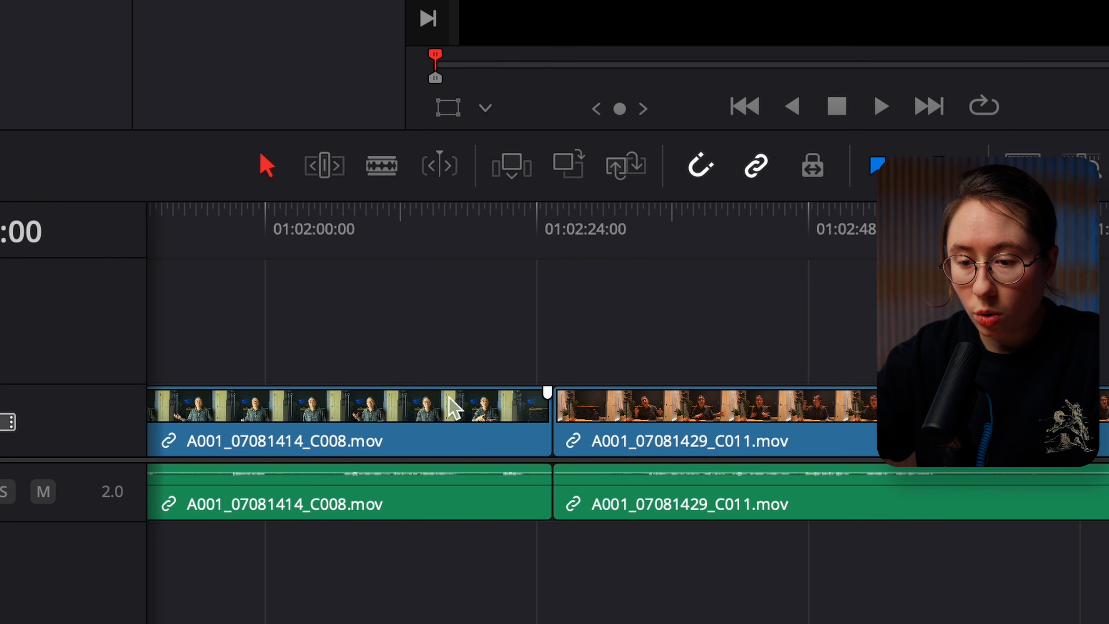
left_click_drag(534, 407, 525, 442)
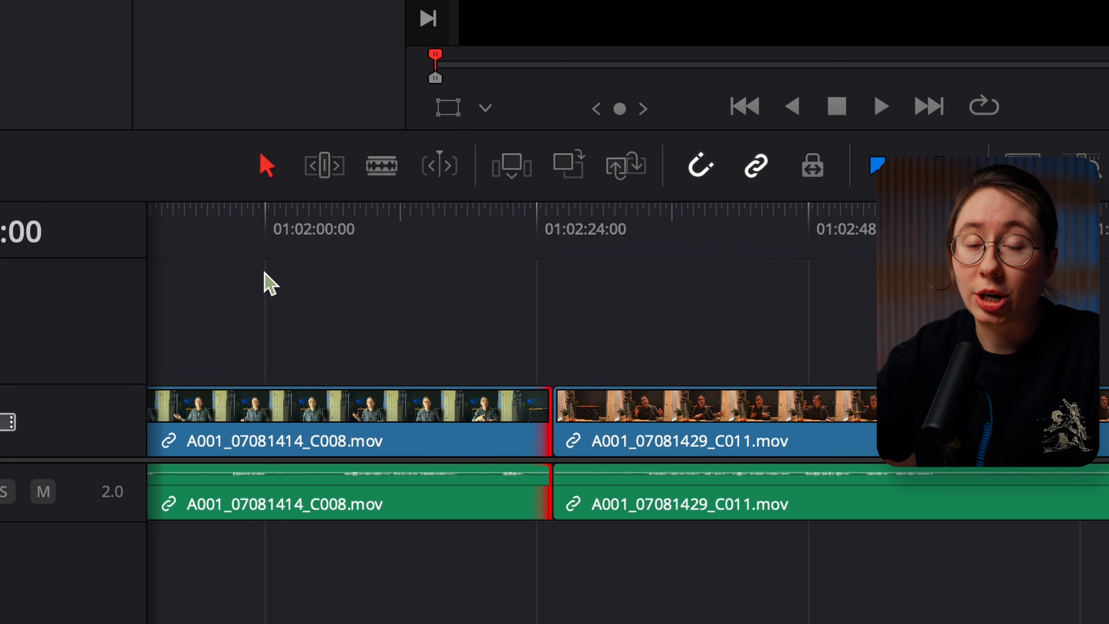
Split the A001_07081414_C008 clip at 01:00:25:09 with the Blade tool and return to selection mode
key("Home")
left_click(265, 330)
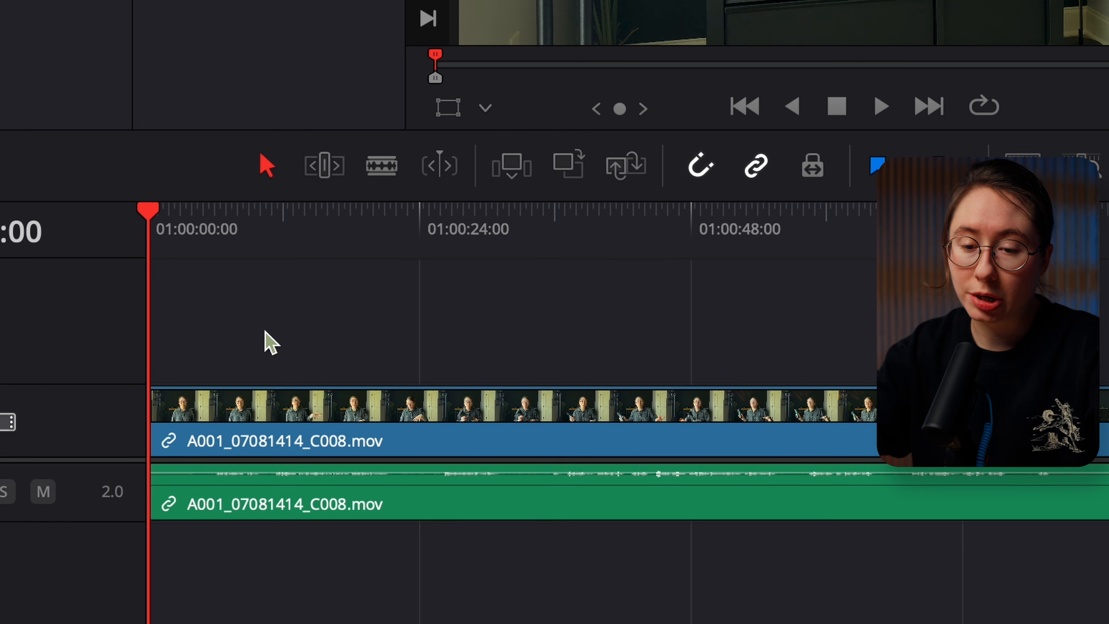
key("b")
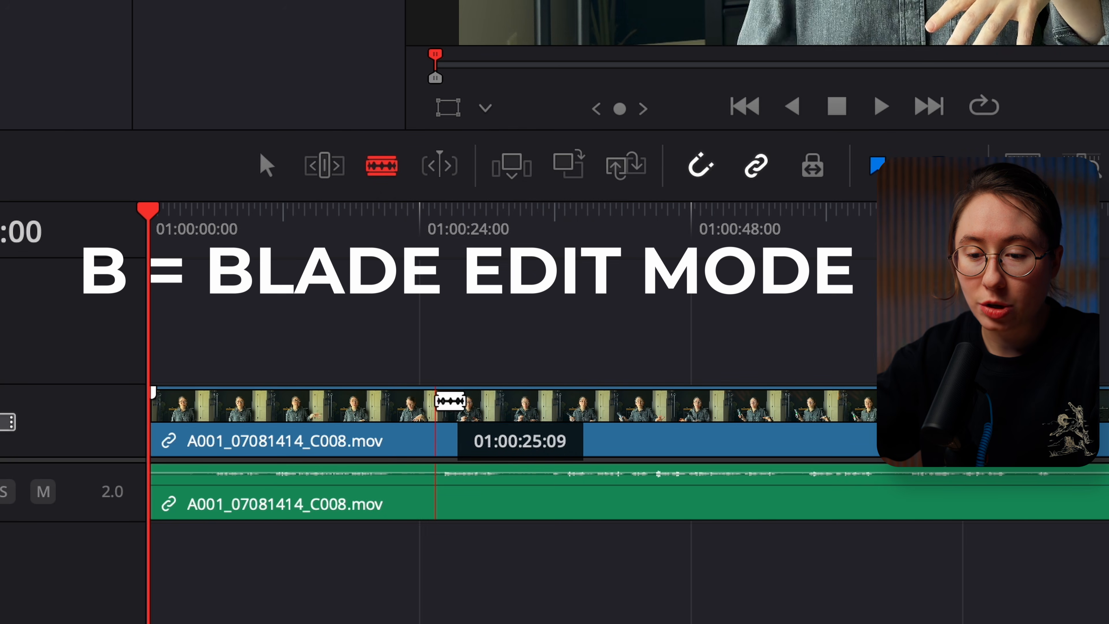
left_click(437, 406)
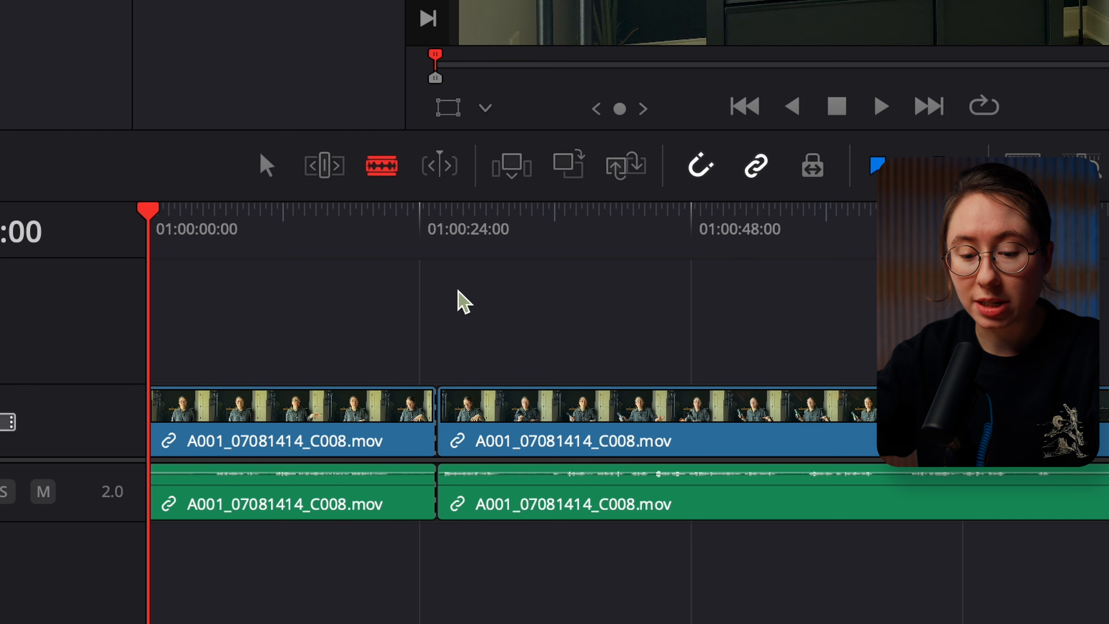
key("a")
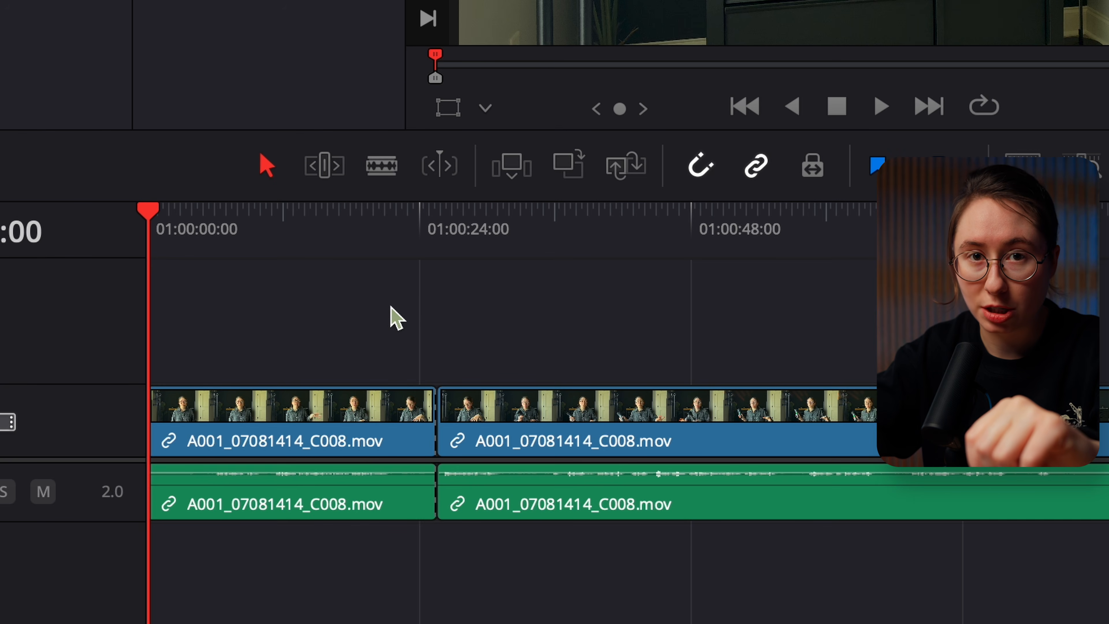
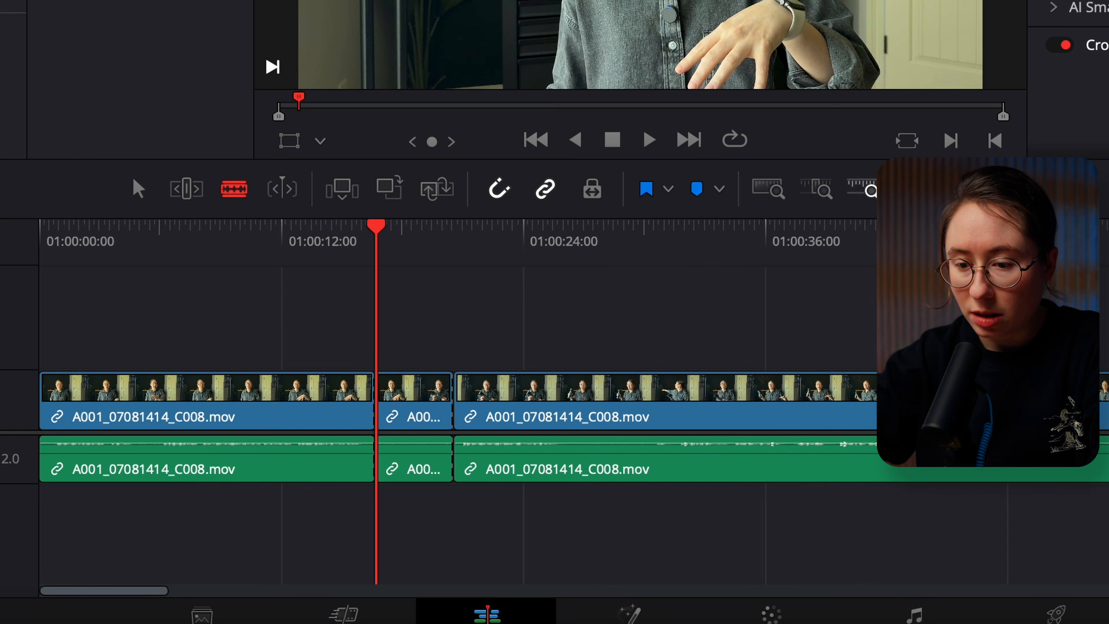
Split the A001_07081414_C008 clip with the Blade tool at about 01:00:25 and 01:00:31
scroll(682, 396, "right", 5)
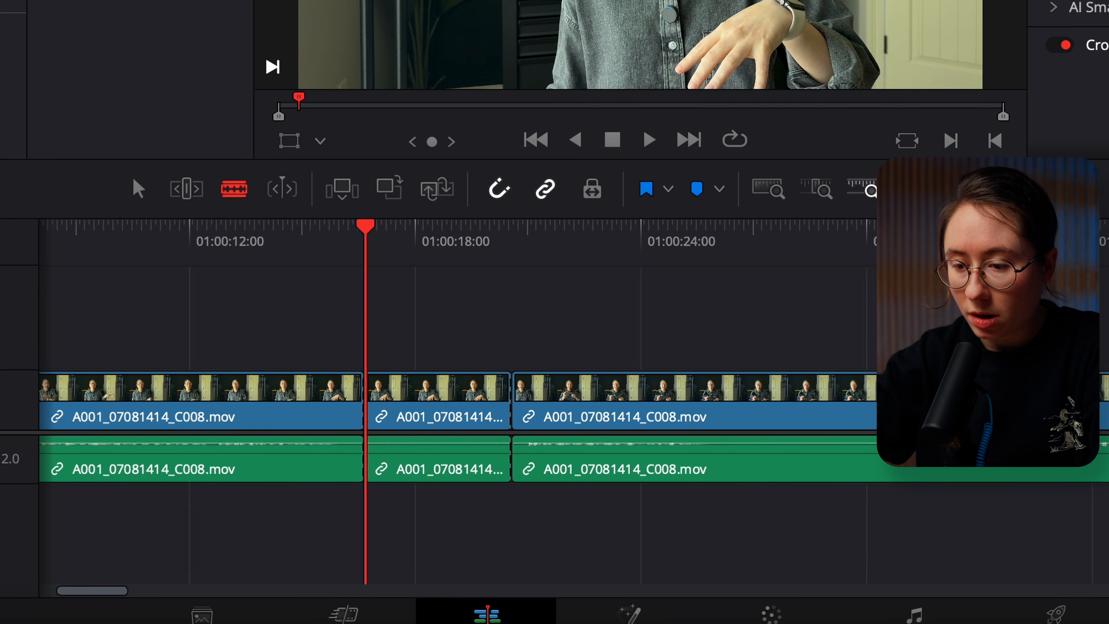
left_click(657, 395)
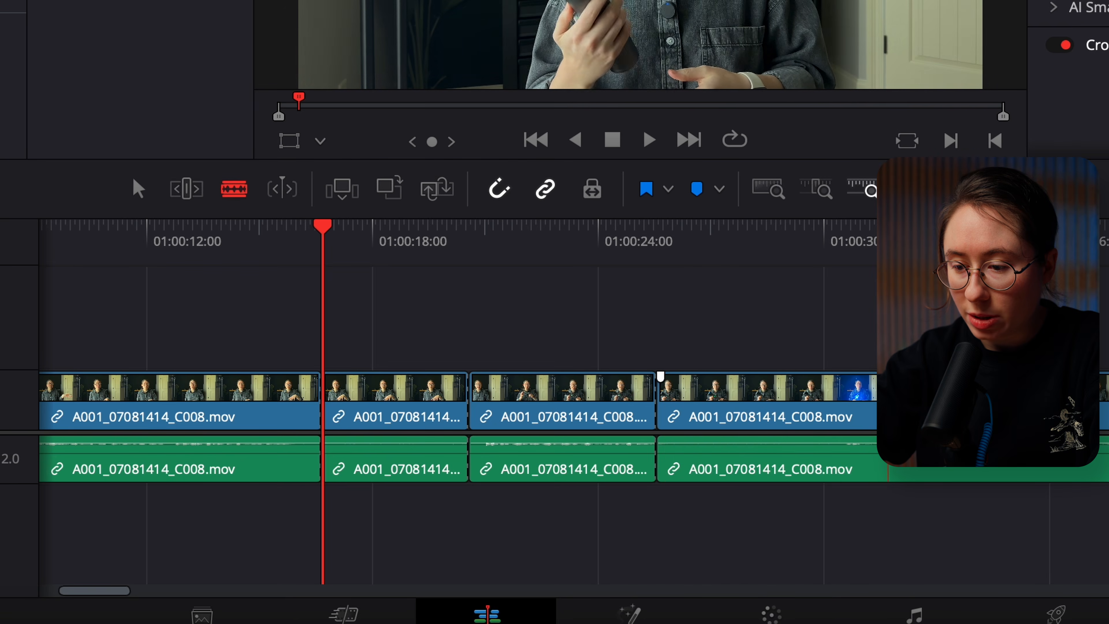
scroll(803, 359, "right", 1)
scroll(804, 359, "right", 1)
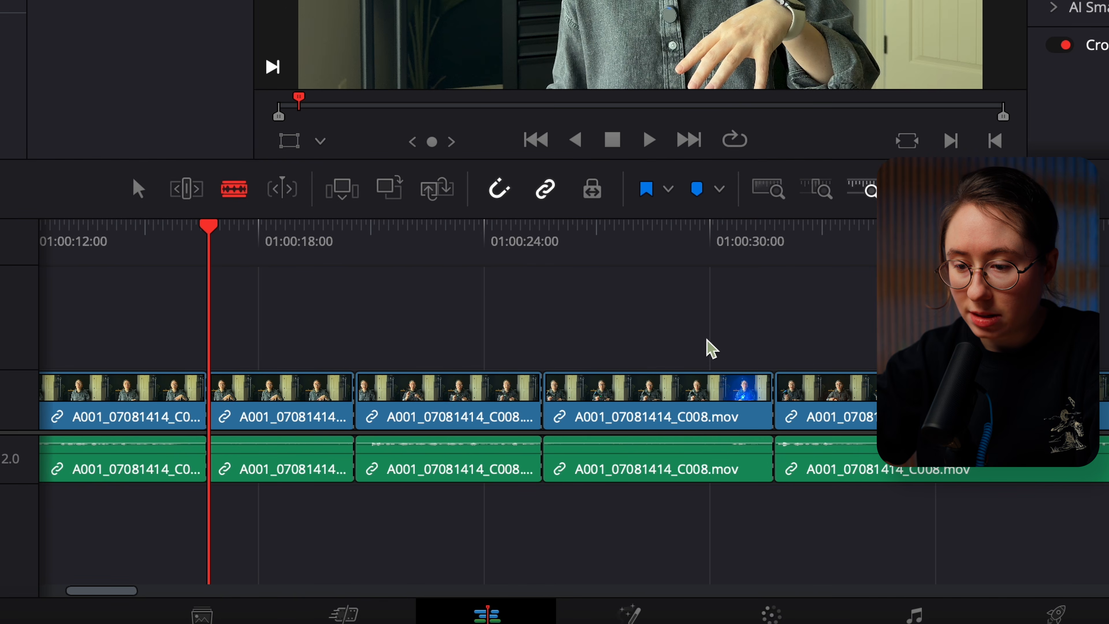
Delete the A001_07081414_C008 piece between about 01:00:25 and 01:00:31 and close the resulting gap
left_click(687, 393)
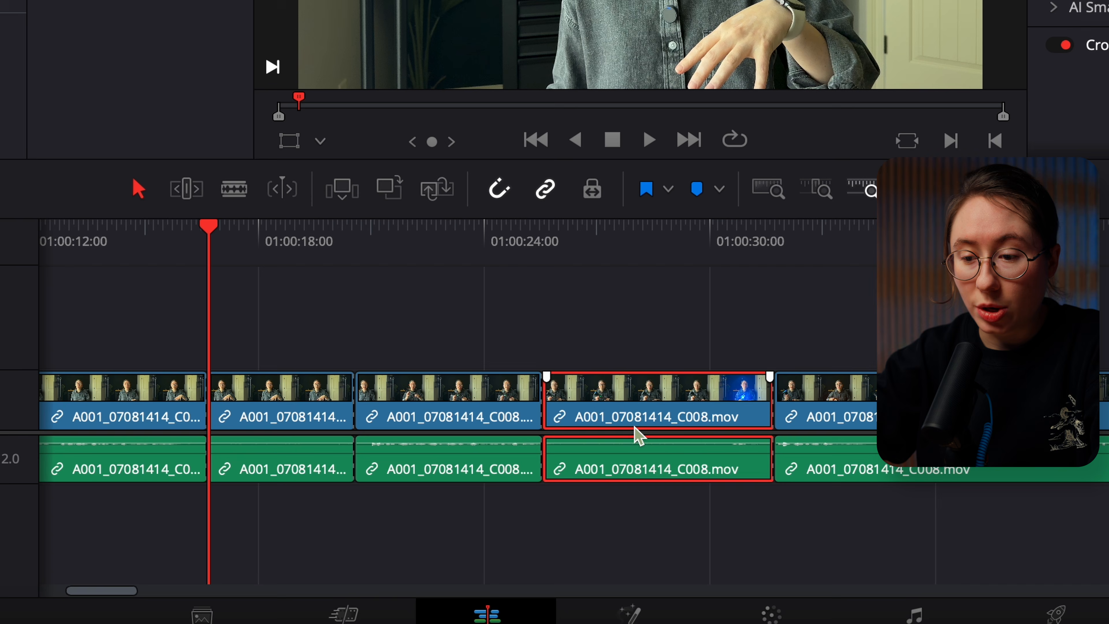
key("BackSpace")
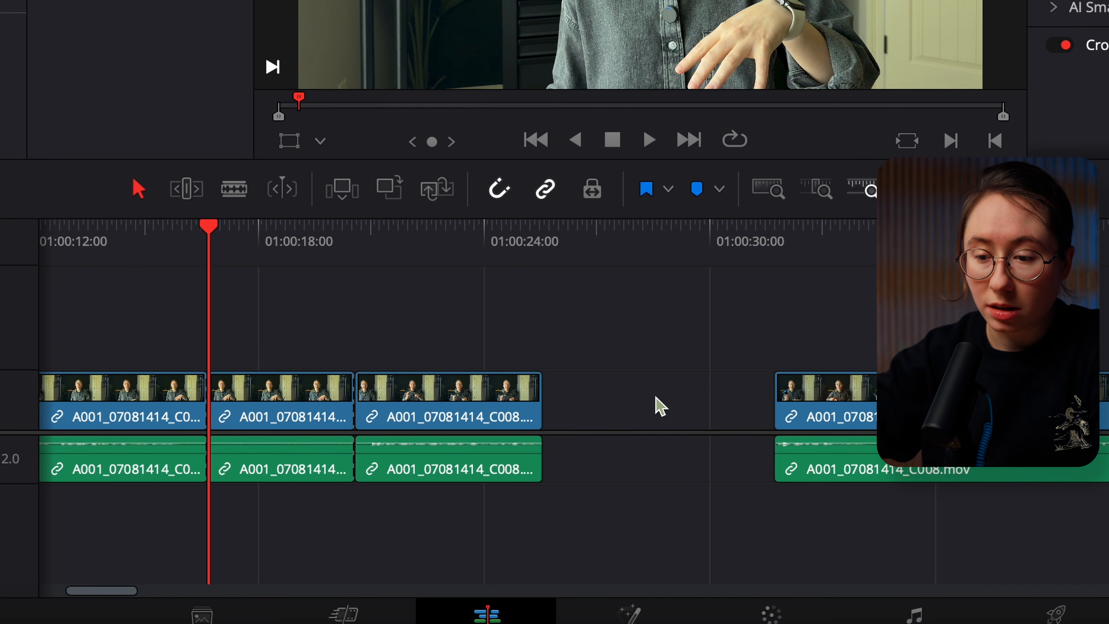
left_click(665, 407)
key("BackSpace")
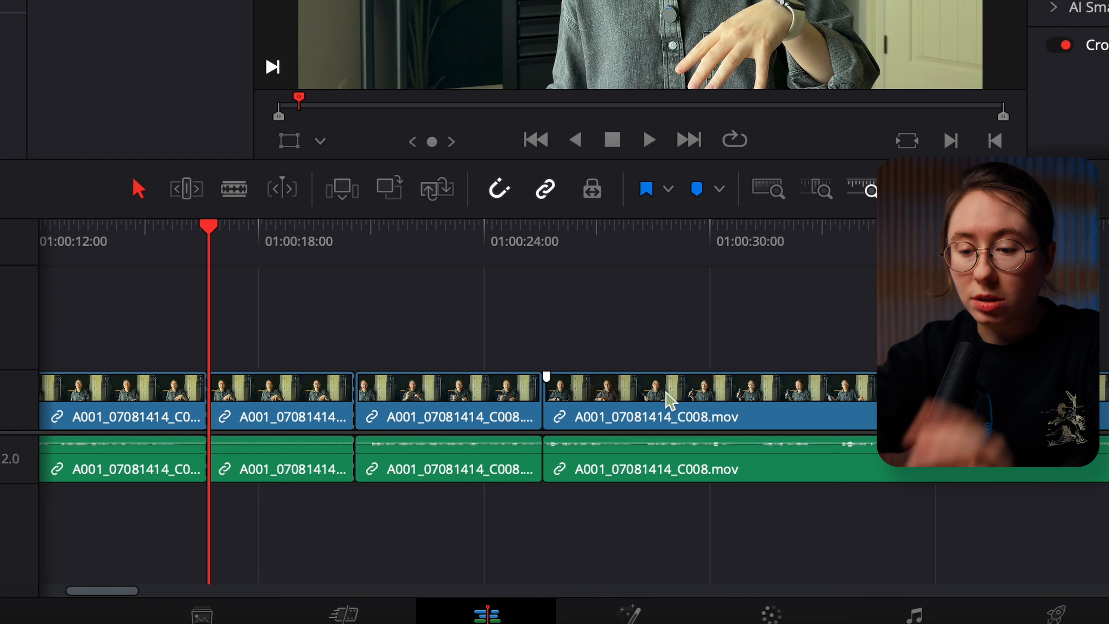
Delete the short A001_07081414_C008 piece that starts at the playhead and close the gap it leaves
left_click(283, 433)
key("BackSpace")
left_click(297, 411)
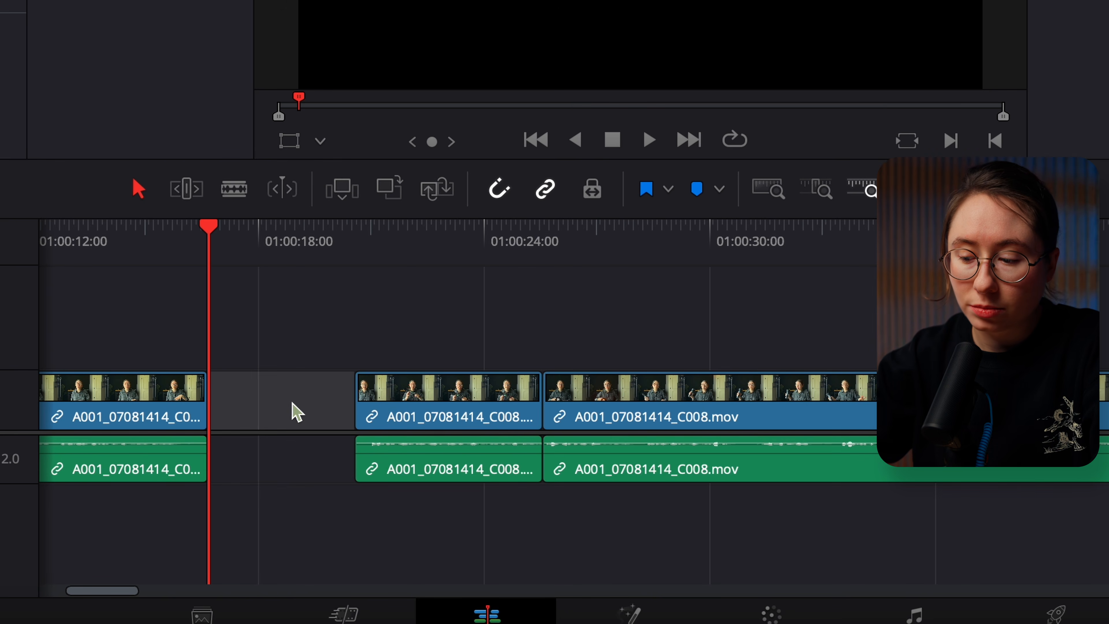
key("BackSpace")
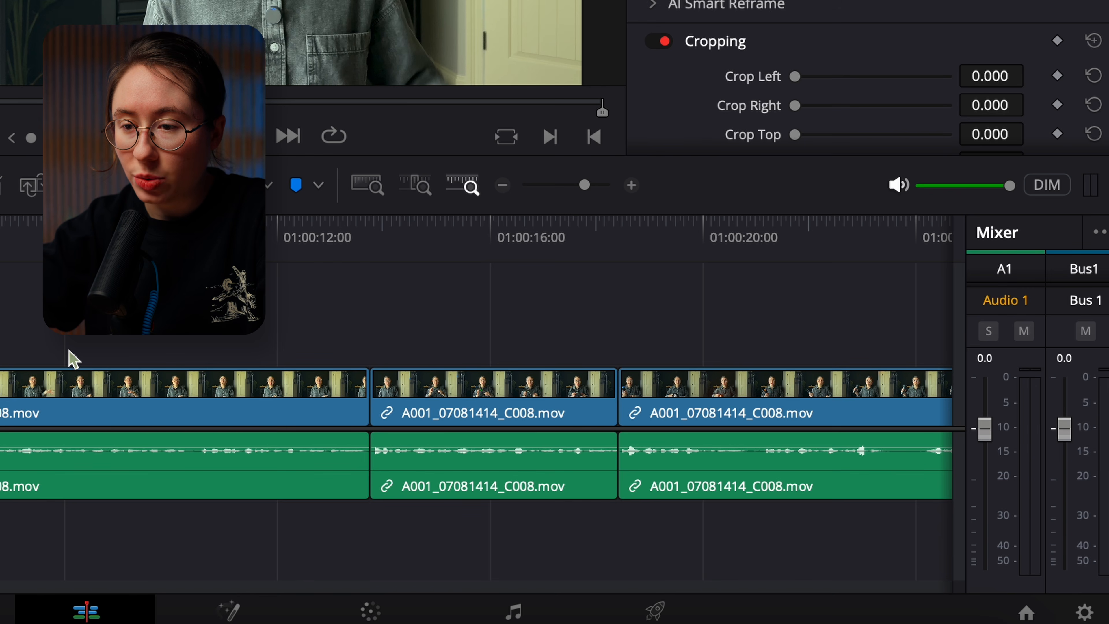
Play the timeline to check its audio level, and select all timeline clips with their audio settings open
key("space")
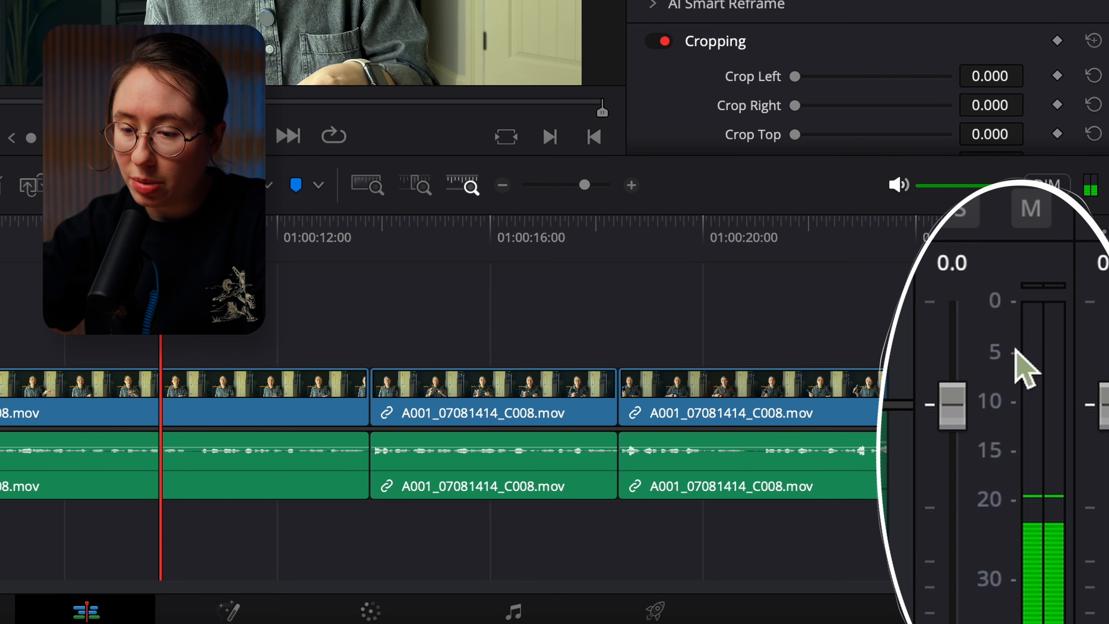
left_click_drag(584, 185, 575, 186)
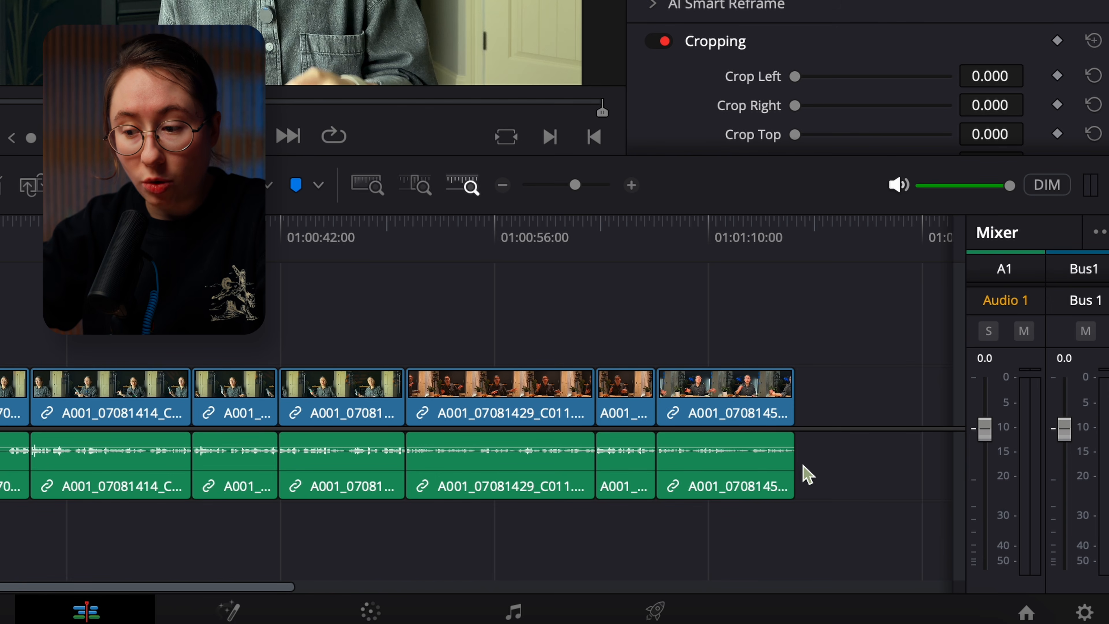
left_click_drag(832, 458, 3, 506)
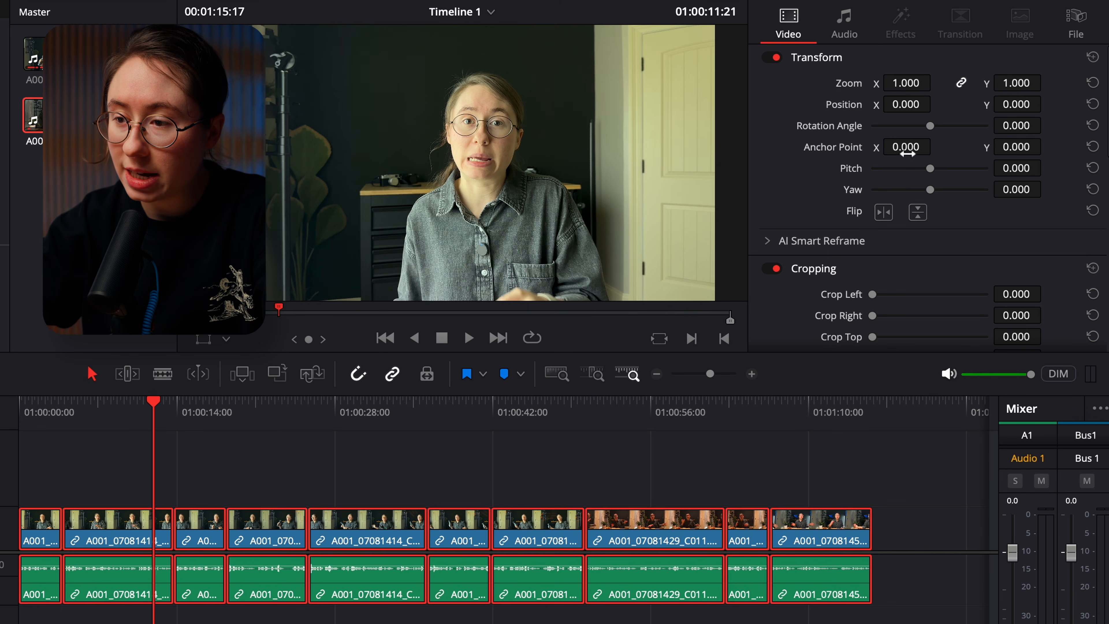
left_click(1047, 17)
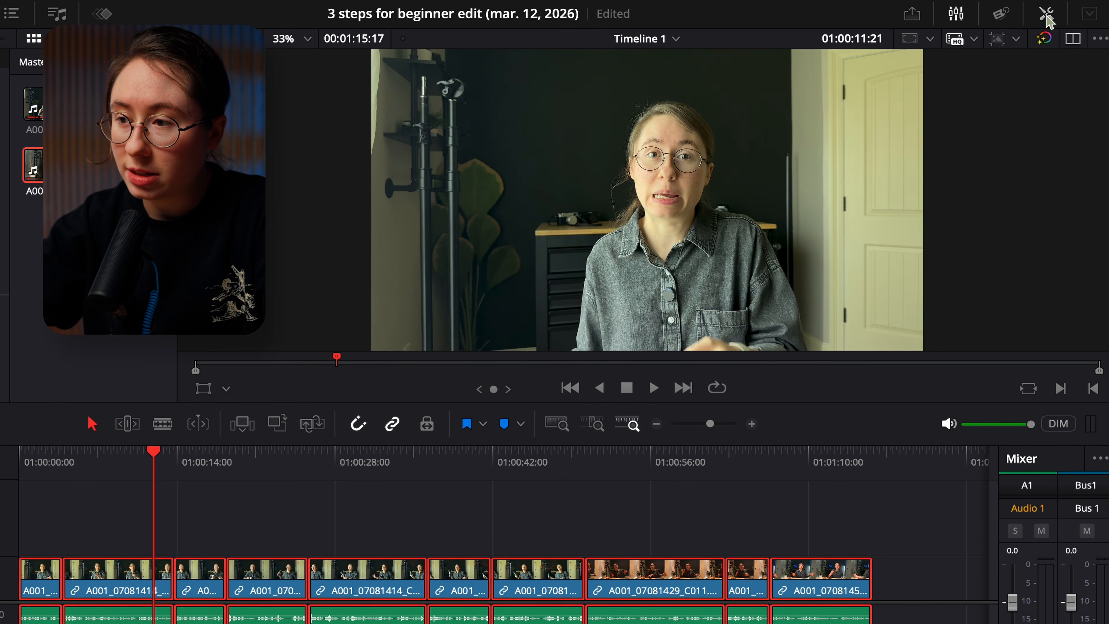
left_click(1047, 16)
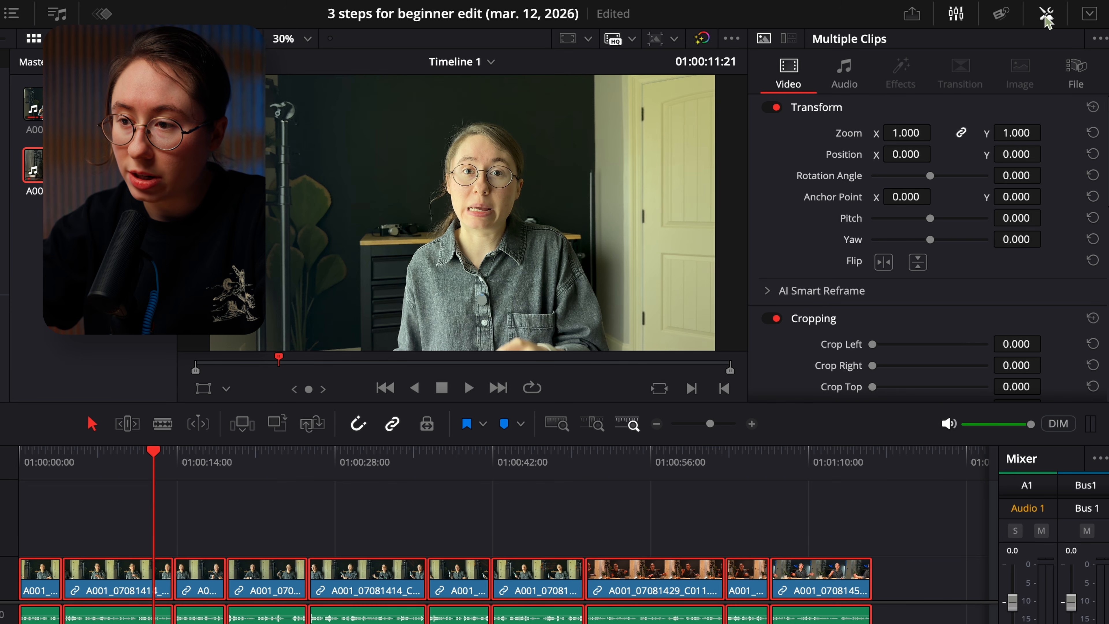
left_click(844, 79)
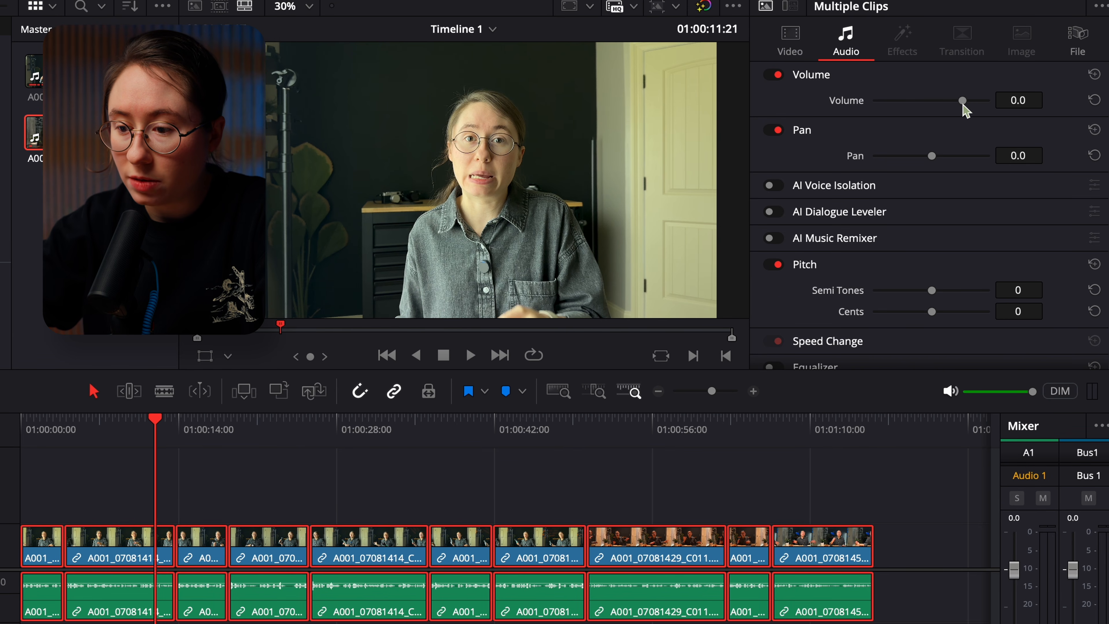
Raise the volume of all selected clips to 8.2, checking the level during playback, and clear the selection
left_click_drag(963, 109, 969, 109)
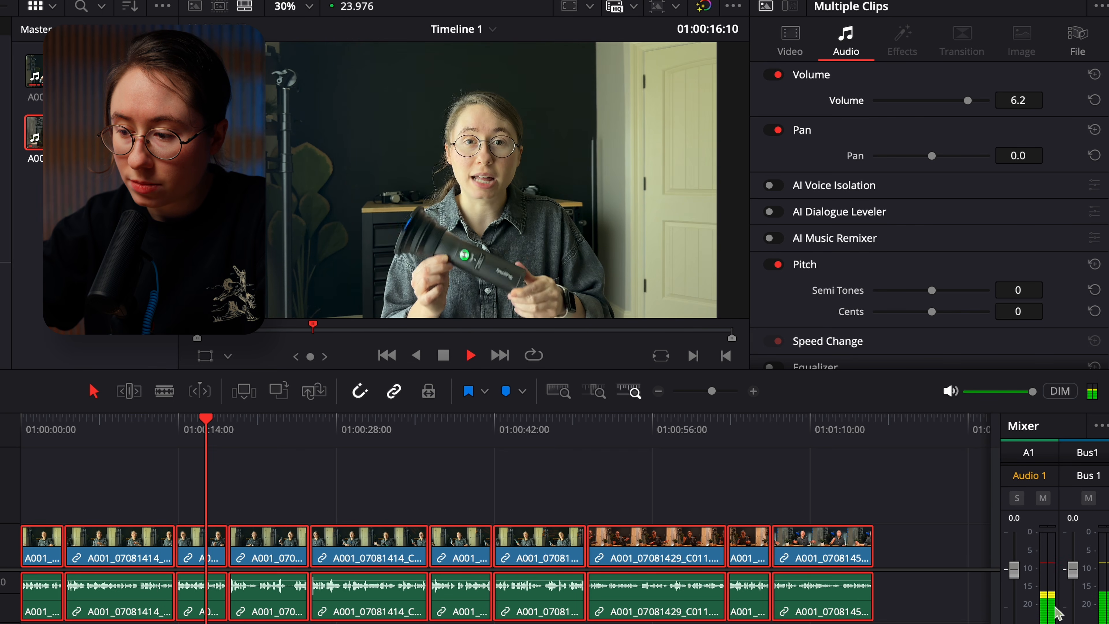
left_click_drag(968, 101, 969, 102)
key("space")
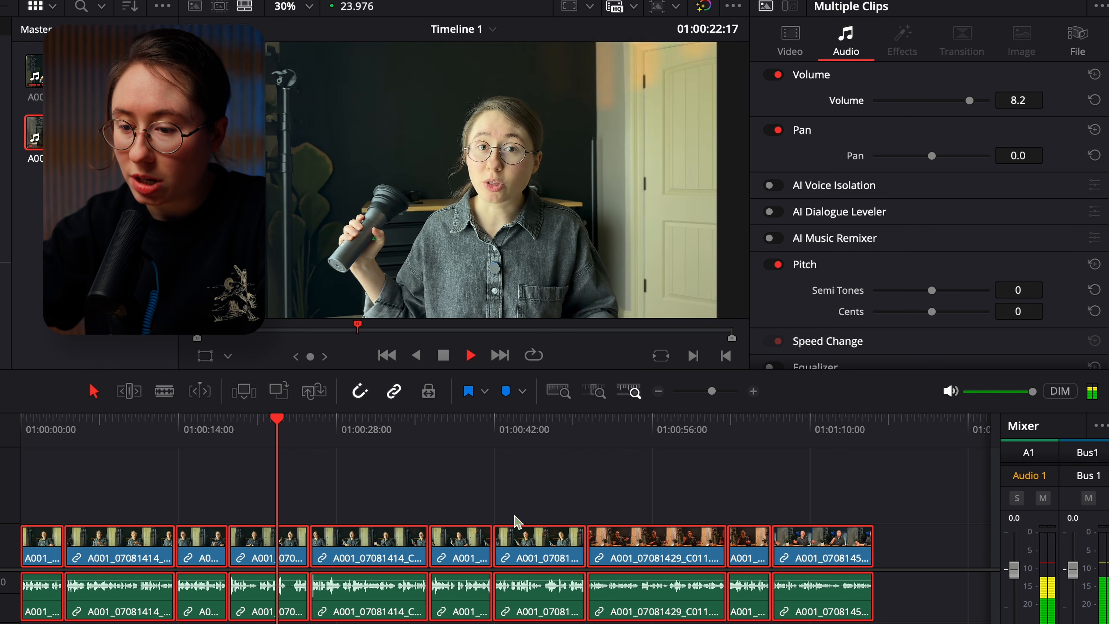
left_click(413, 484)
key("space")
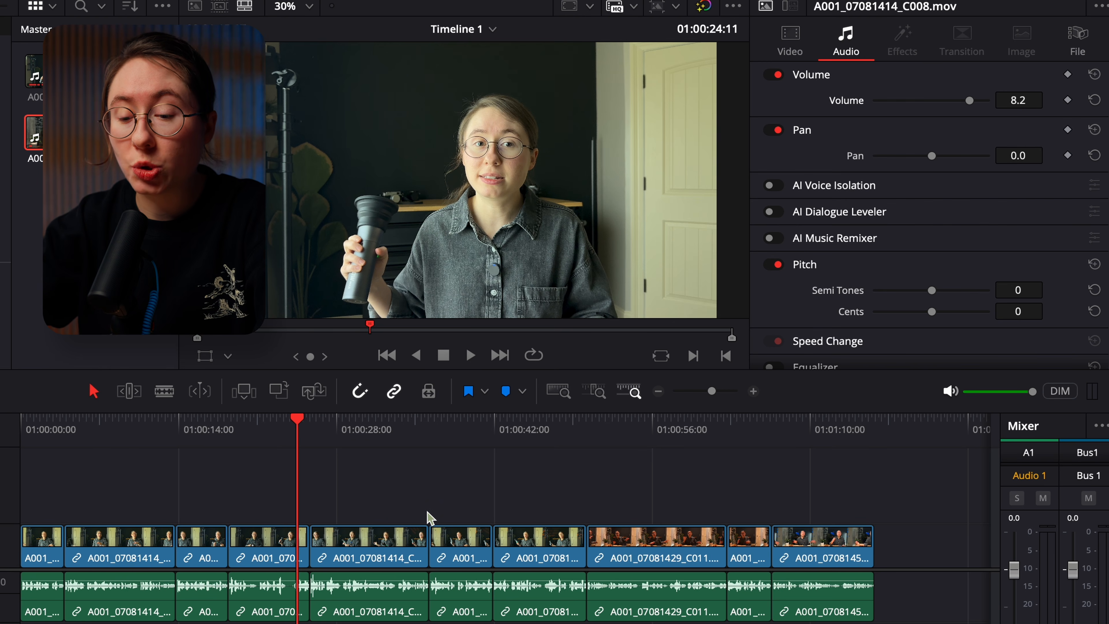
Scrub through the timeline, select all A001_07081414_C008 pieces, and open their video transform settings
left_click(113, 437)
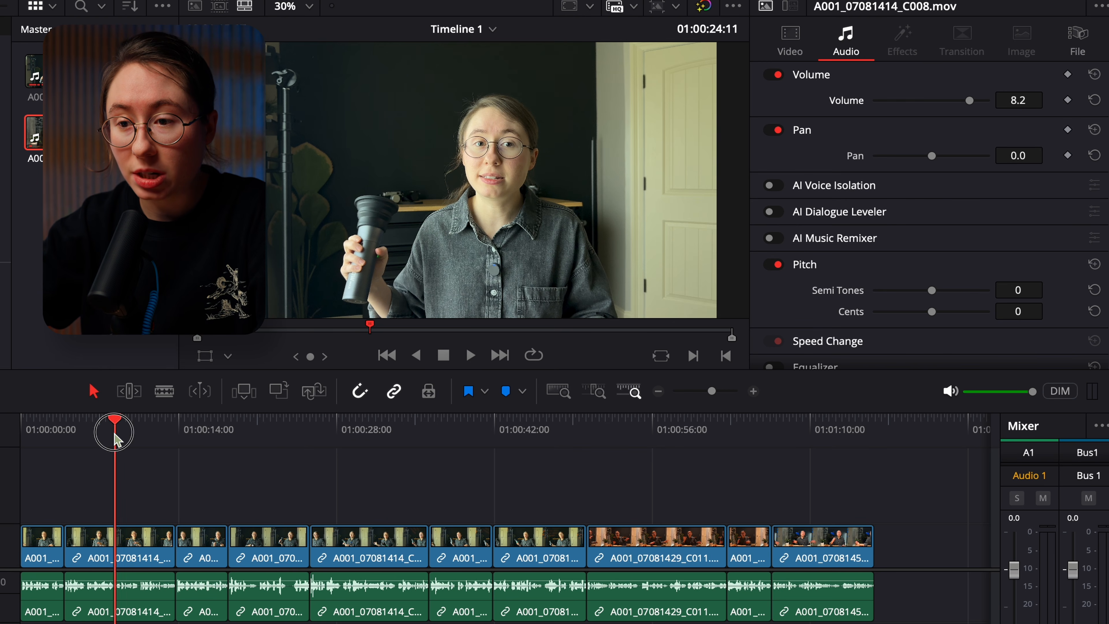
left_click(163, 447)
left_click_drag(444, 446, 538, 445)
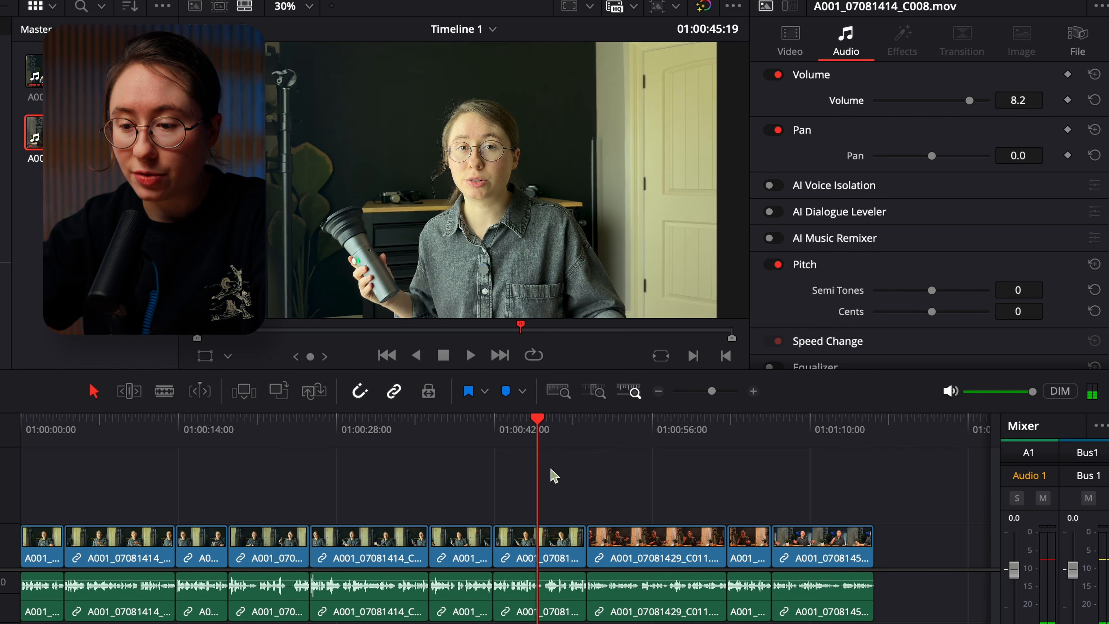
left_click_drag(509, 494, 47, 574)
left_click_drag(50, 435, 531, 451)
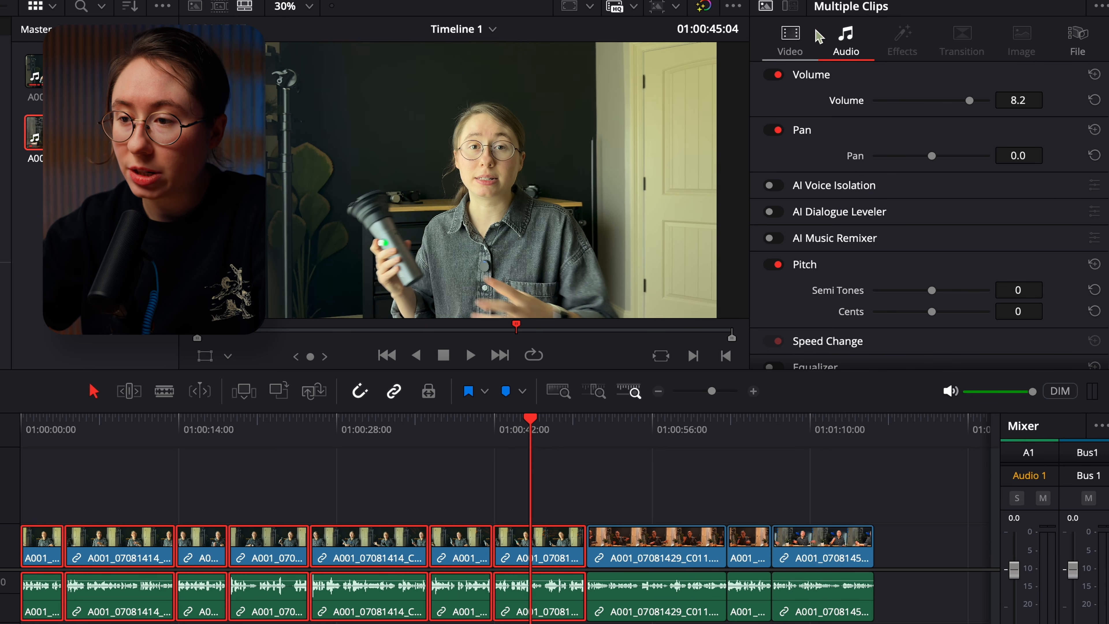
left_click(791, 41)
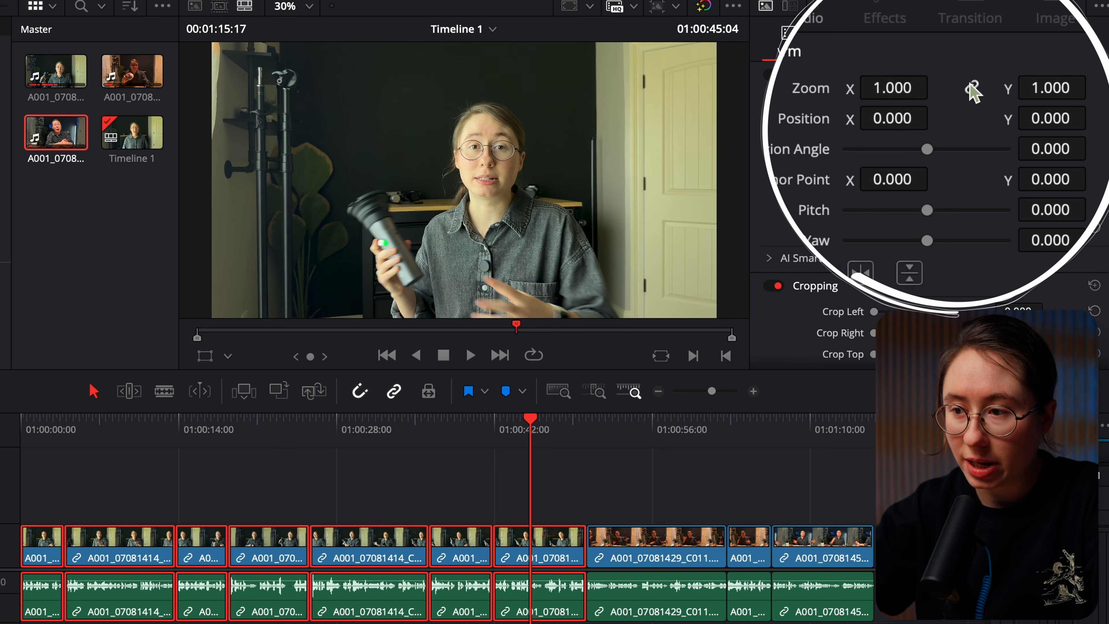
Set the selected A001_07081414_C008 pieces to zoom 1.230, position X -222 and position Y 167, and deselect them
left_click_drag(885, 87, 913, 78)
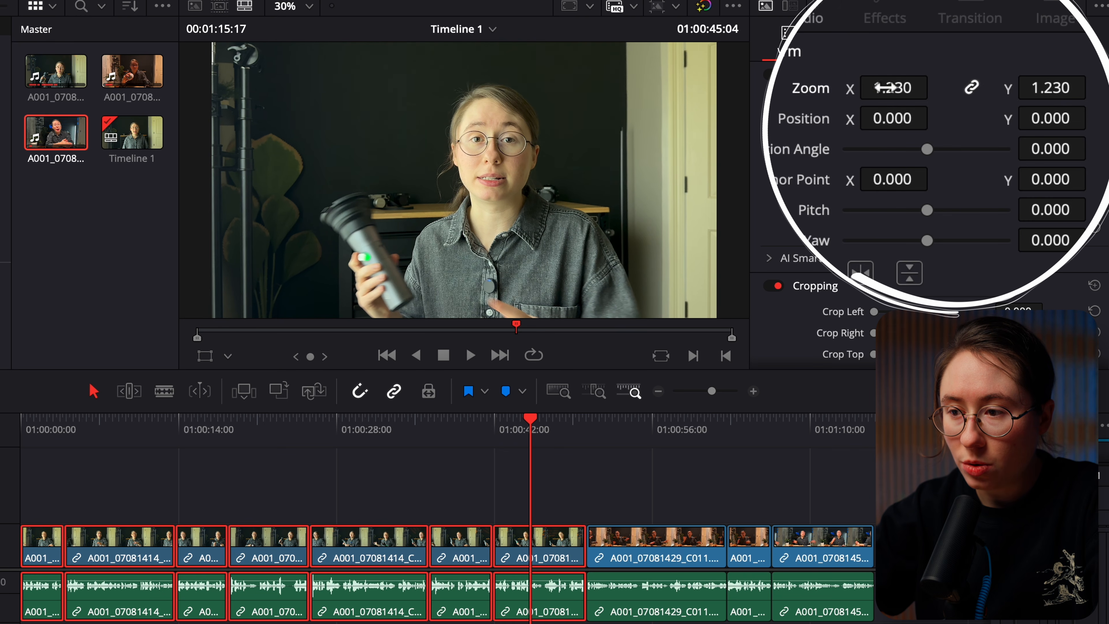
mouse_move(894, 119)
left_mouse_down()
mouse_move(871, 120)
mouse_move(902, 133)
left_mouse_up()
left_click_drag(1036, 117, 506, 346)
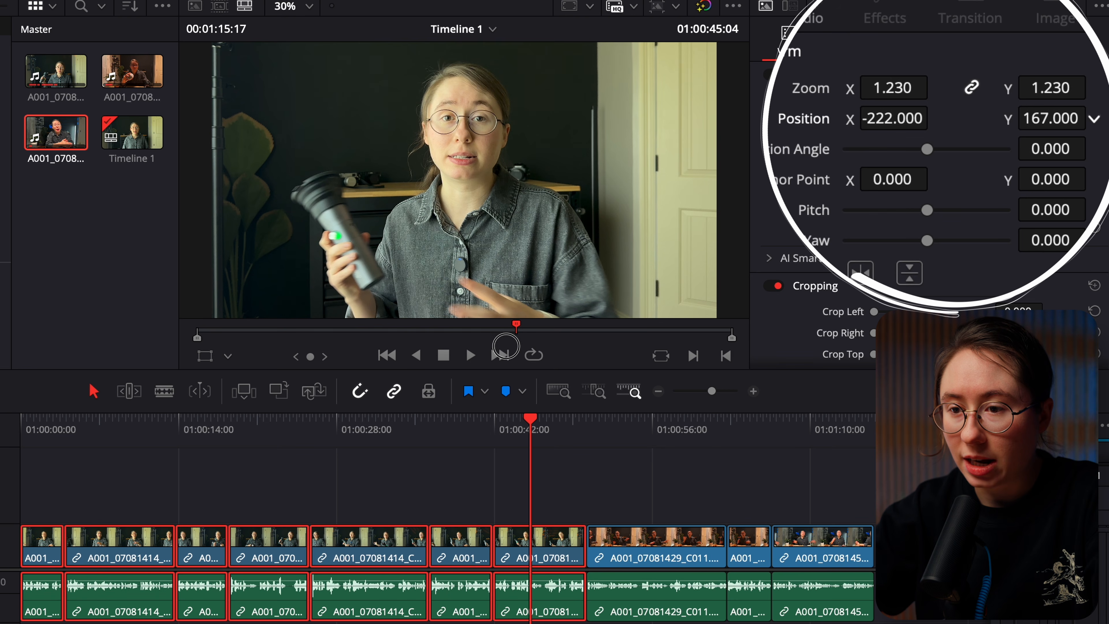
left_click(550, 495)
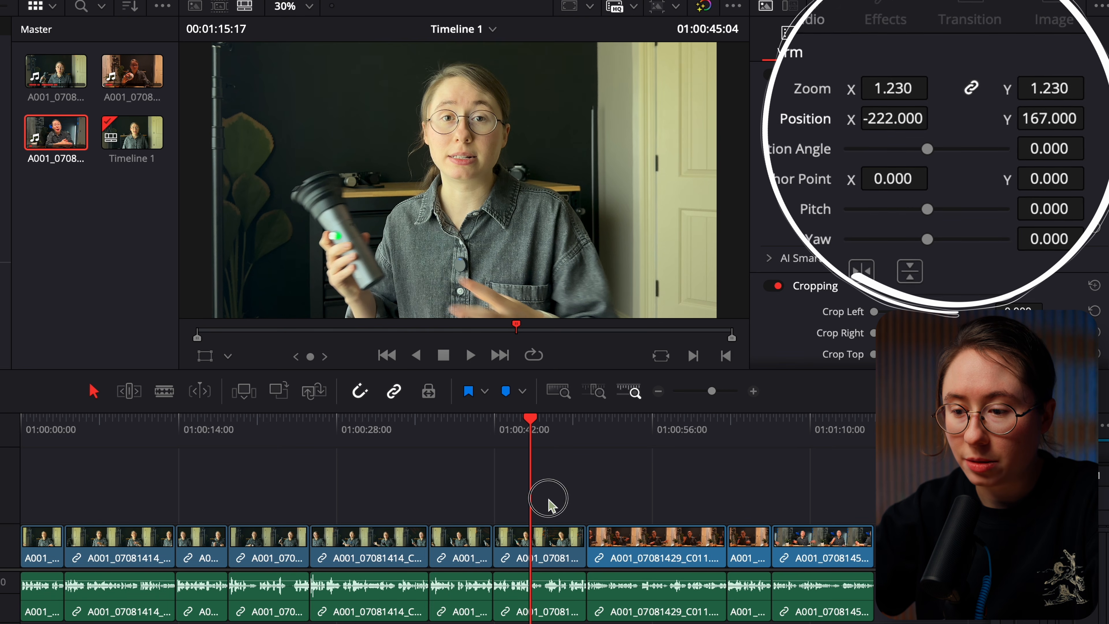
Reframe the A001_07081429_C011 footage with zoom 1.110 and position X -132
left_click(651, 430)
left_click_drag(652, 436, 669, 437)
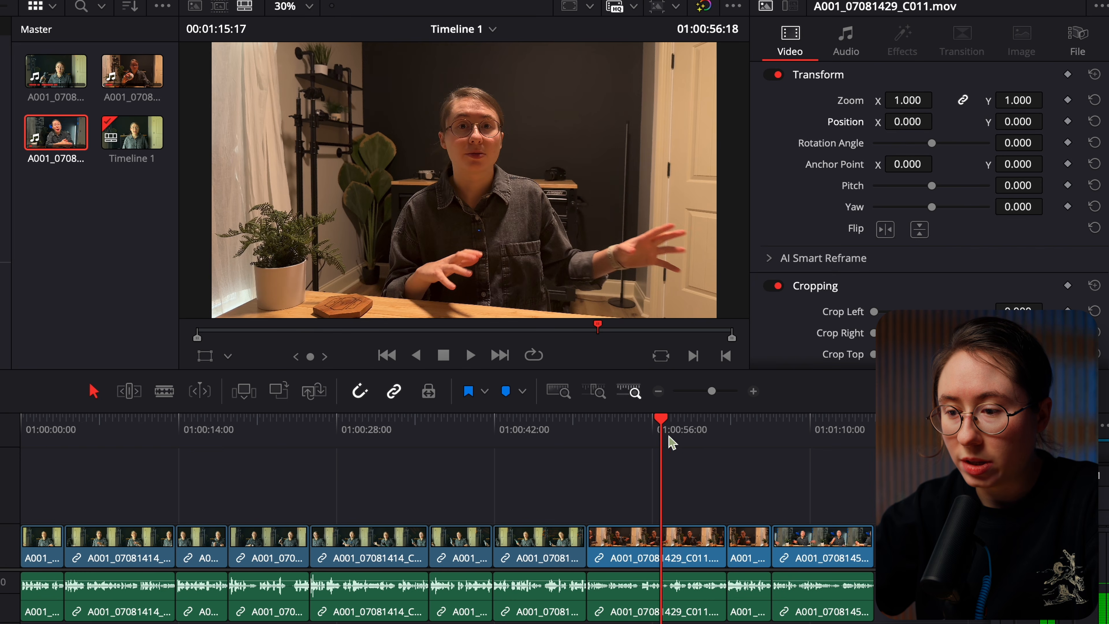
left_click_drag(788, 437, 753, 450)
left_click_drag(829, 506, 638, 559)
left_click_drag(910, 100, 915, 130)
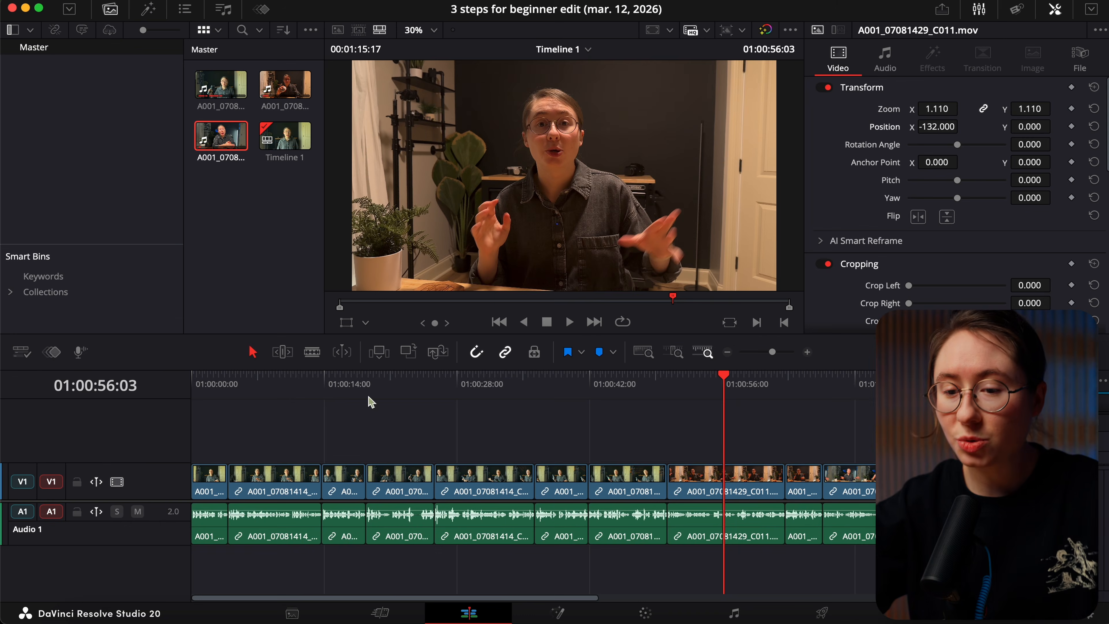
Place a Text+ title on V2 at 01:00:00:00 and extend it to the end of the second A001_07081414_C008 piece
left_click_drag(288, 398, 142, 391)
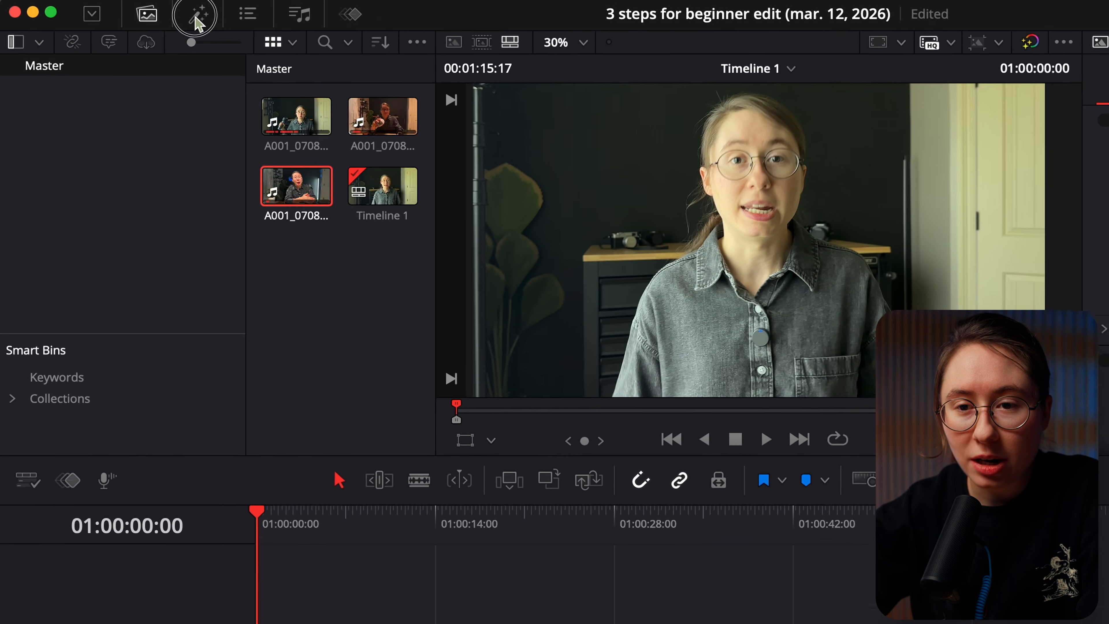
left_click(147, 10)
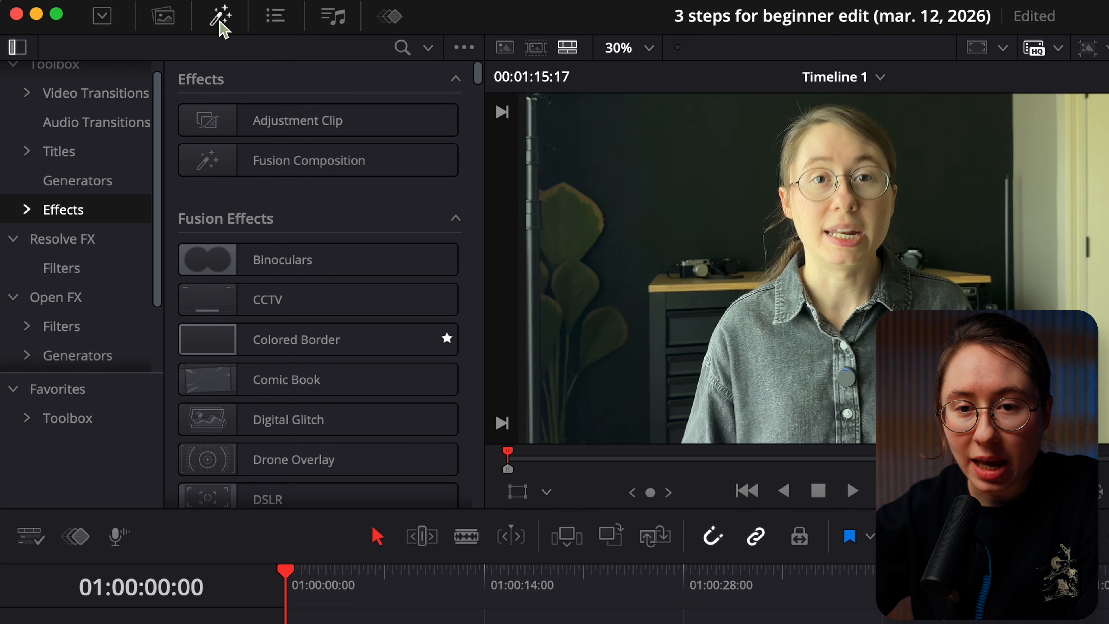
left_click(56, 152)
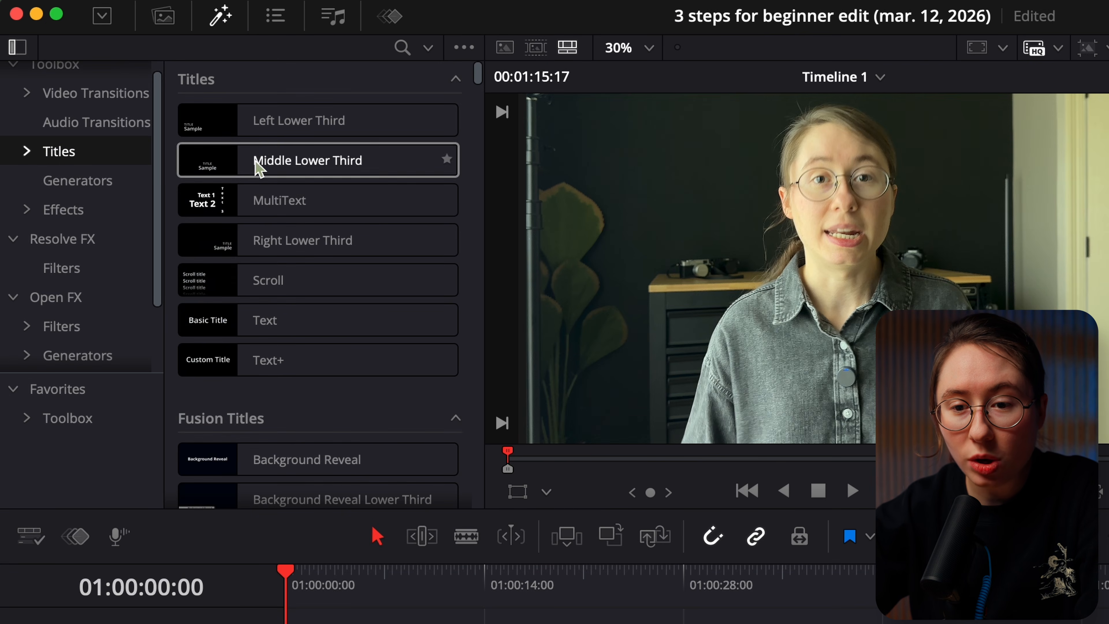
left_click_drag(236, 366, 267, 597)
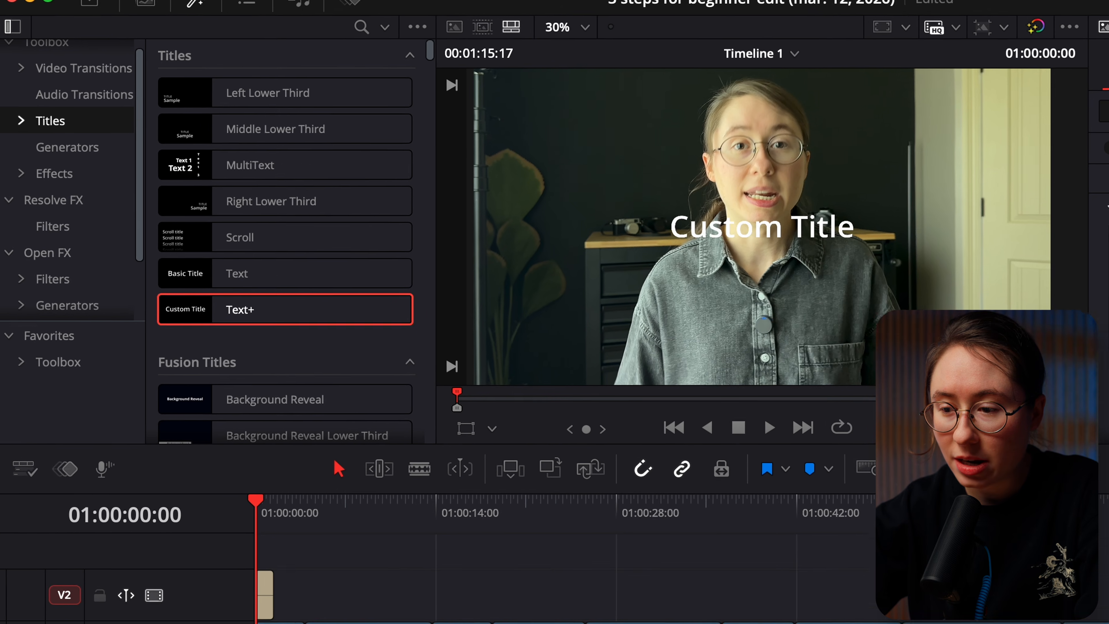
scroll(541, 559, "up", 8)
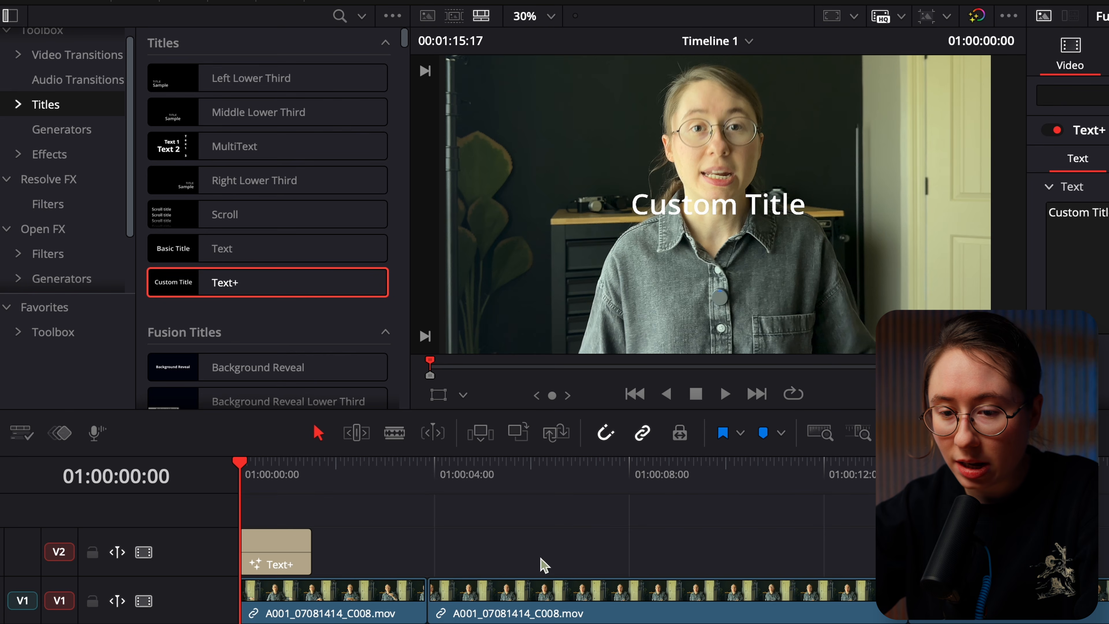
left_click_drag(303, 551, 1098, 548)
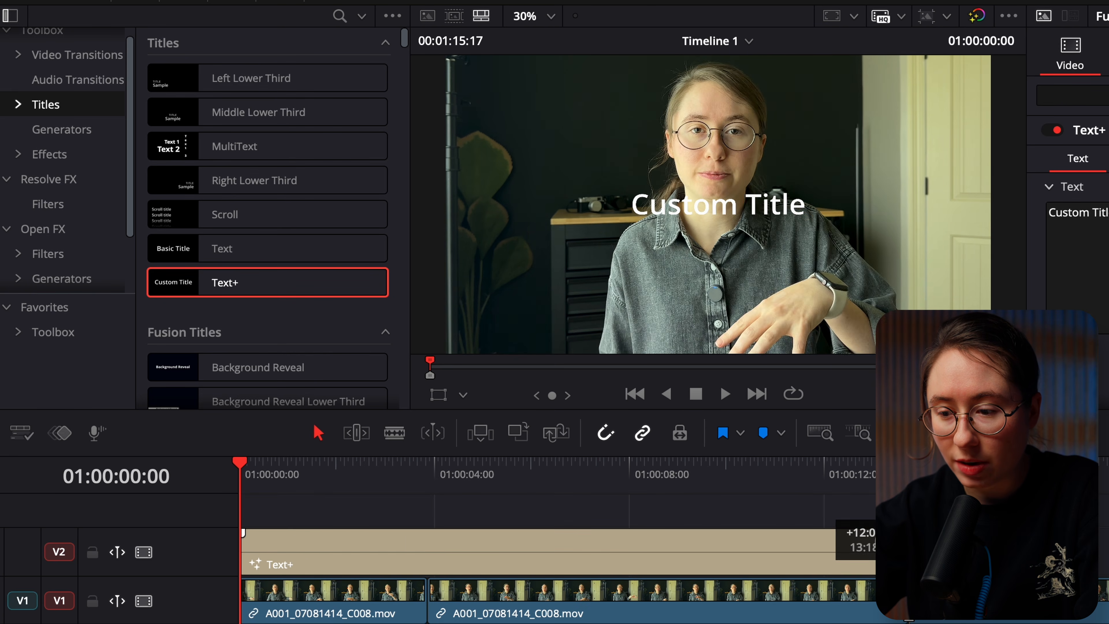
Replace the Text+ title's text with "COOL TEXT" and "oh yea" on a second line
left_click(391, 541)
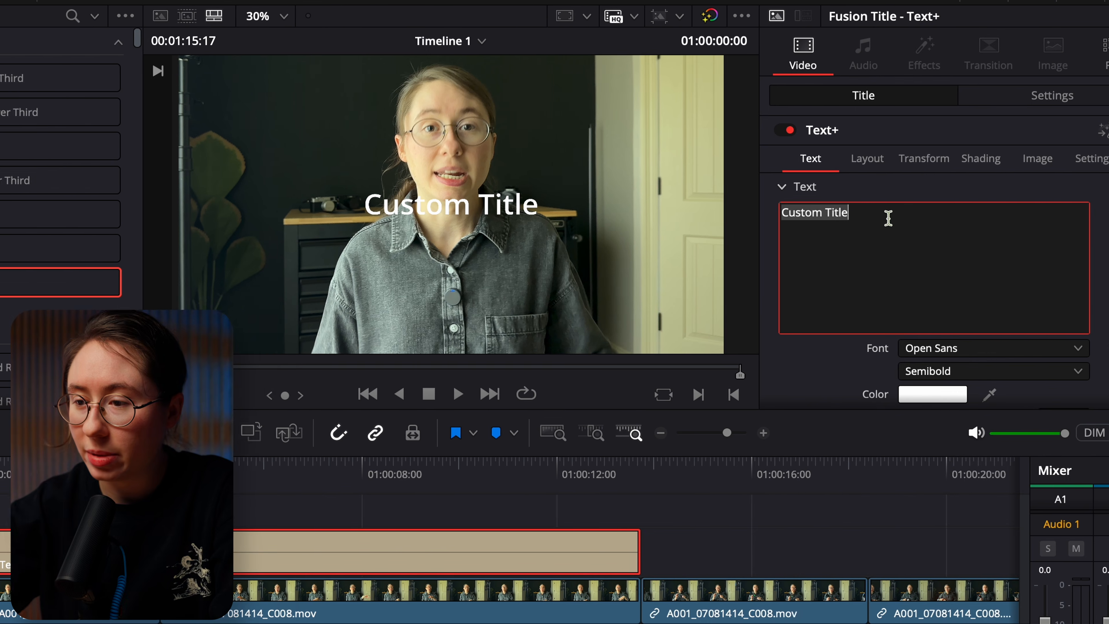
type("CO")
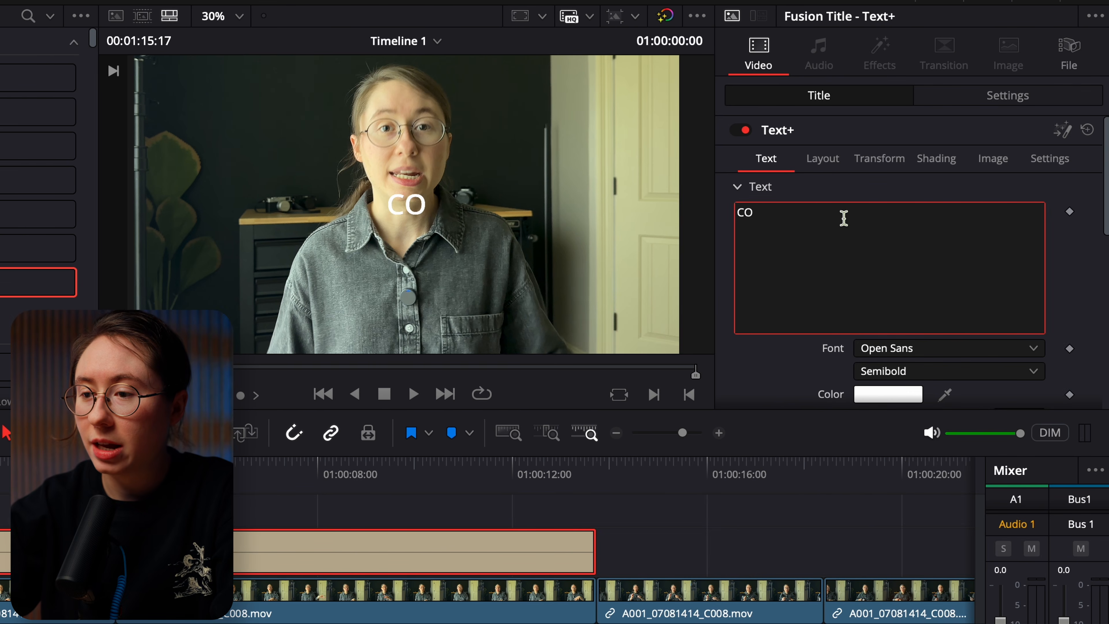
type("OL TEXT")
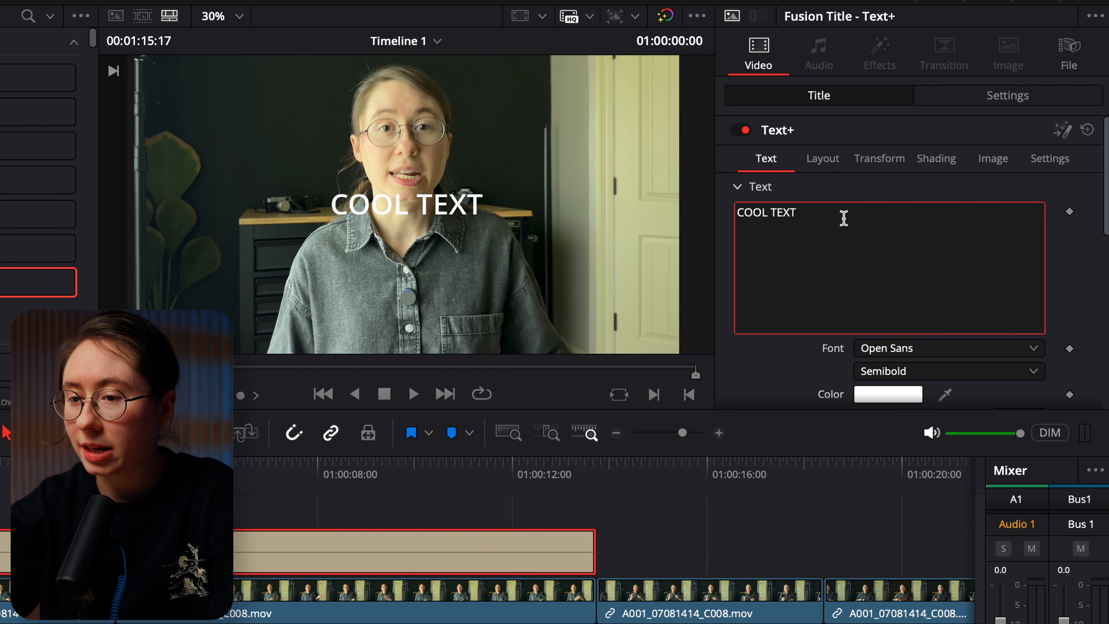
key("Return")
type("oh yea")
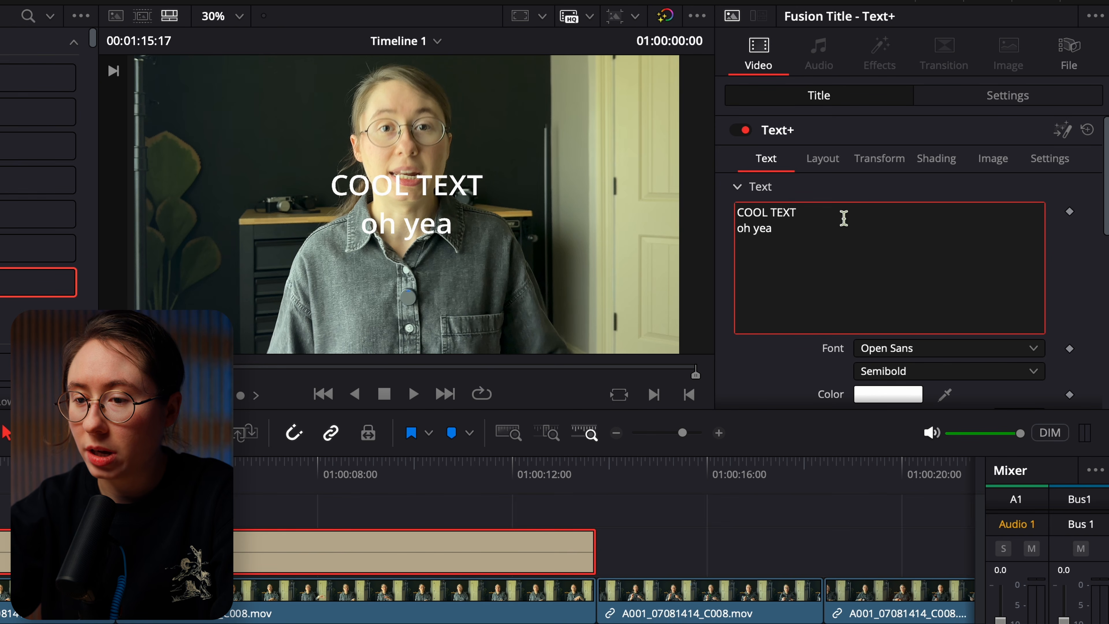
Style the title in Merriweather Bold Italic with size 0.1417 and line spacing 0.535
left_click(870, 347)
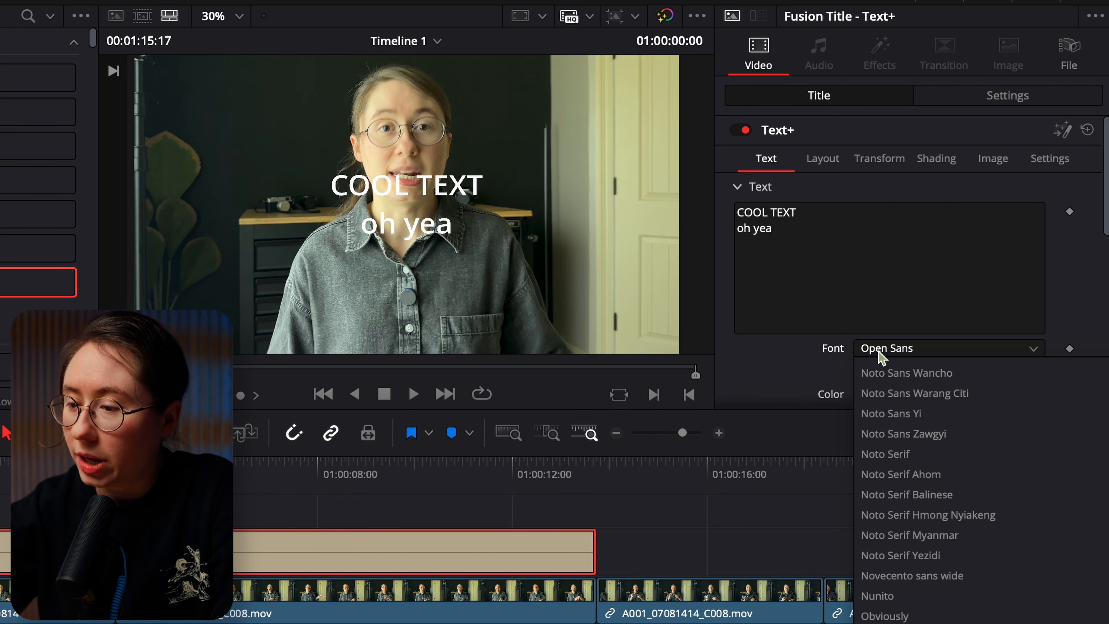
scroll(879, 602, "up", 15)
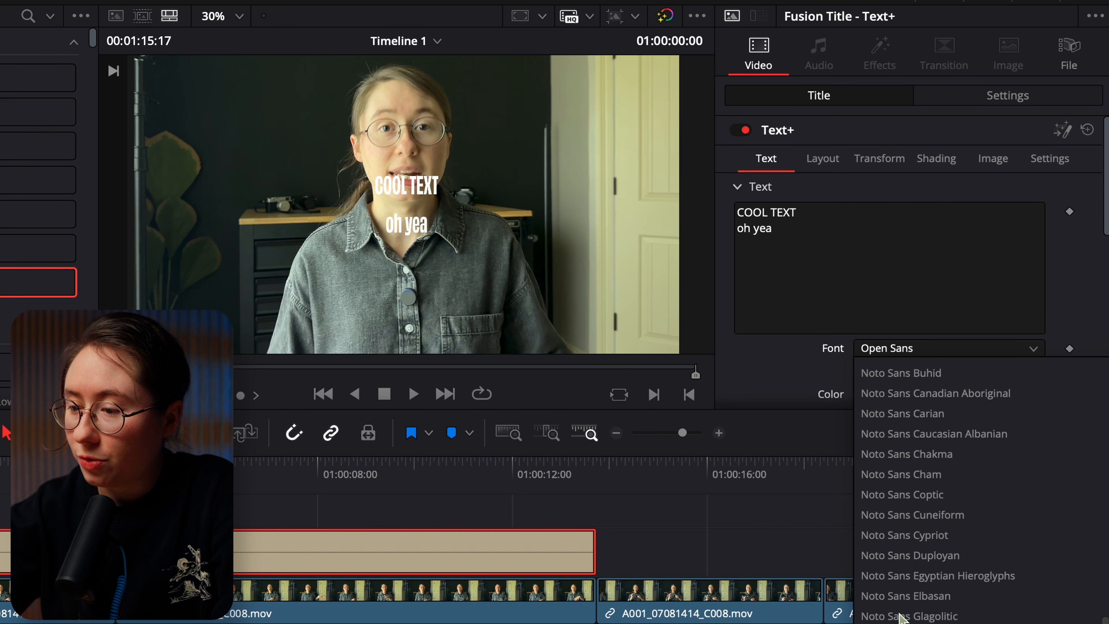
left_click(886, 594)
scroll(879, 315, "down", 3)
left_click_drag(880, 287, 894, 290)
left_click_drag(887, 333, 875, 332)
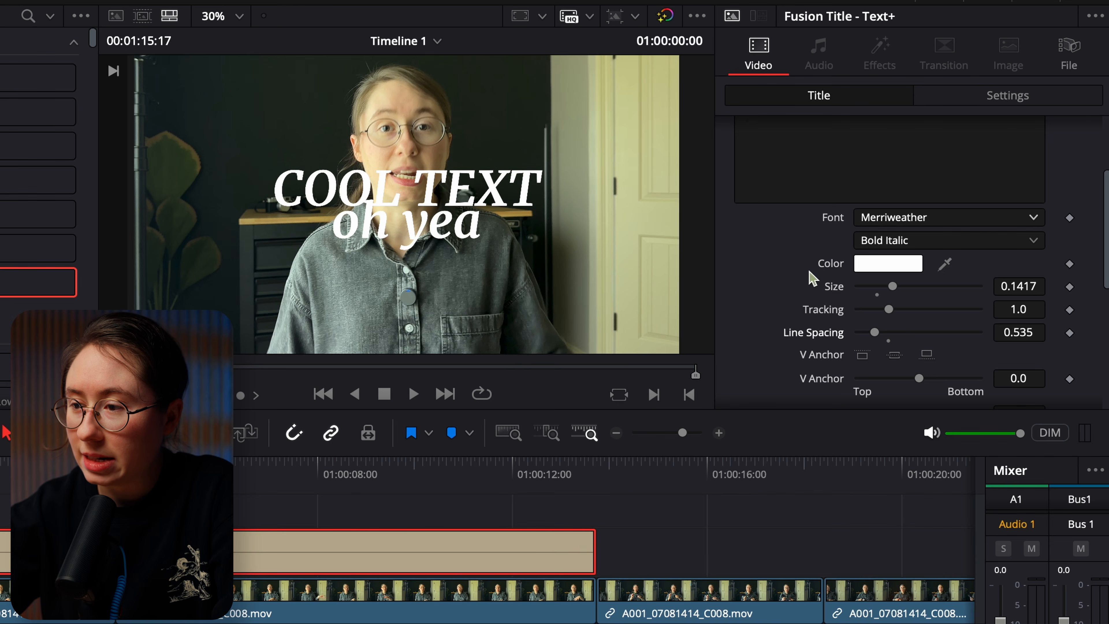
Set the title's transform to zoom 1.260 and position Y -666, deselect it, and scrub around its end to check it
left_click(989, 98)
left_click_drag(1002, 155, 376, 369)
left_click(666, 549)
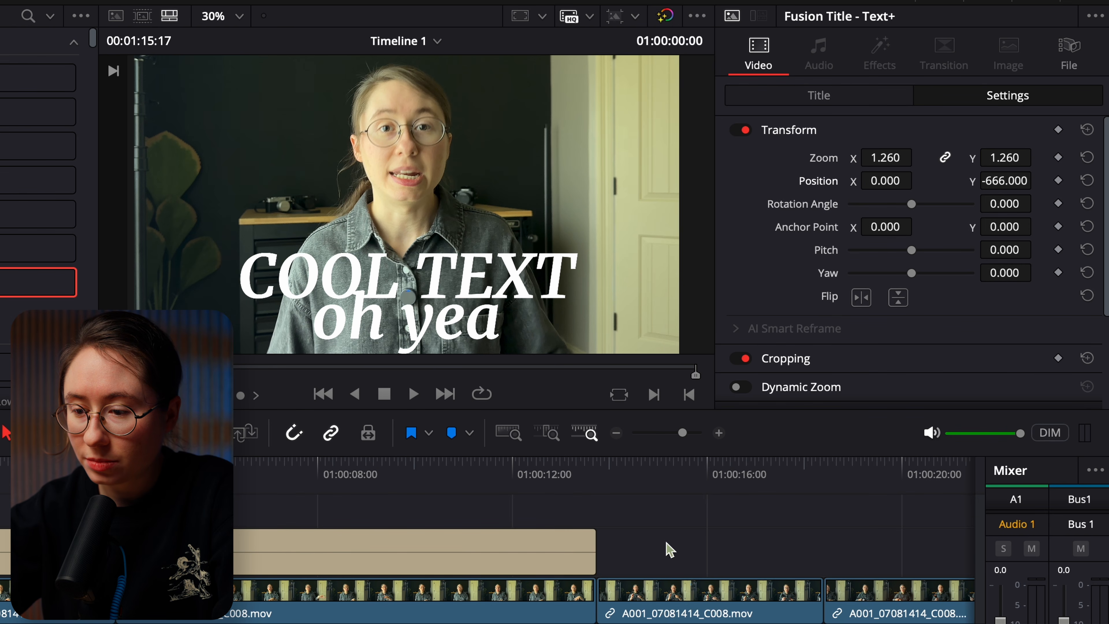
left_click_drag(5, 466, 577, 459)
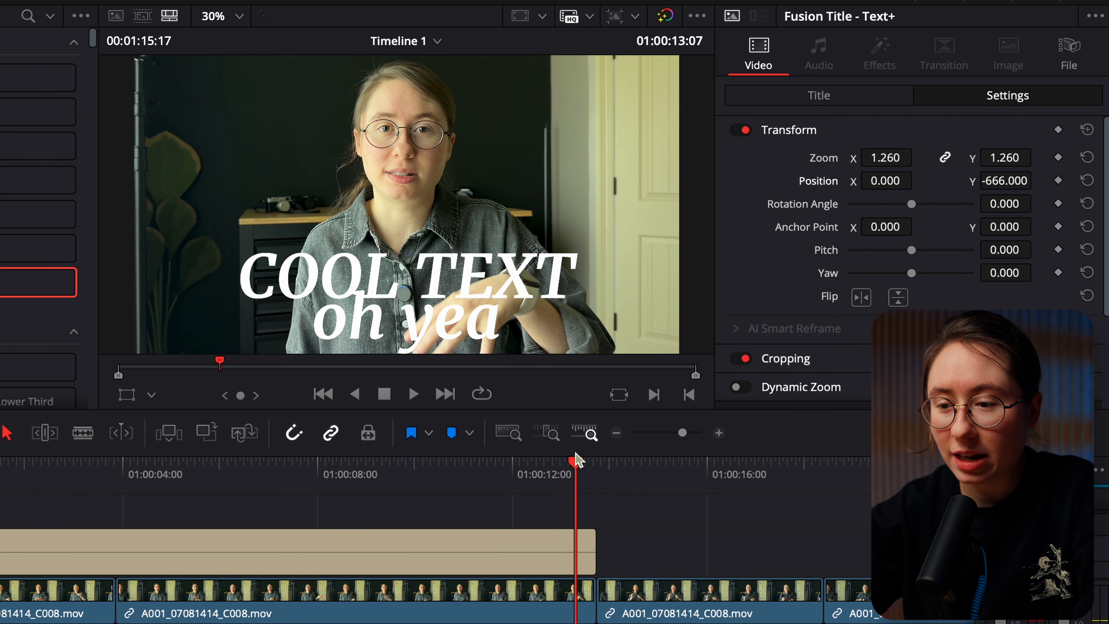
left_click(648, 462)
left_click_drag(646, 464, 472, 466)
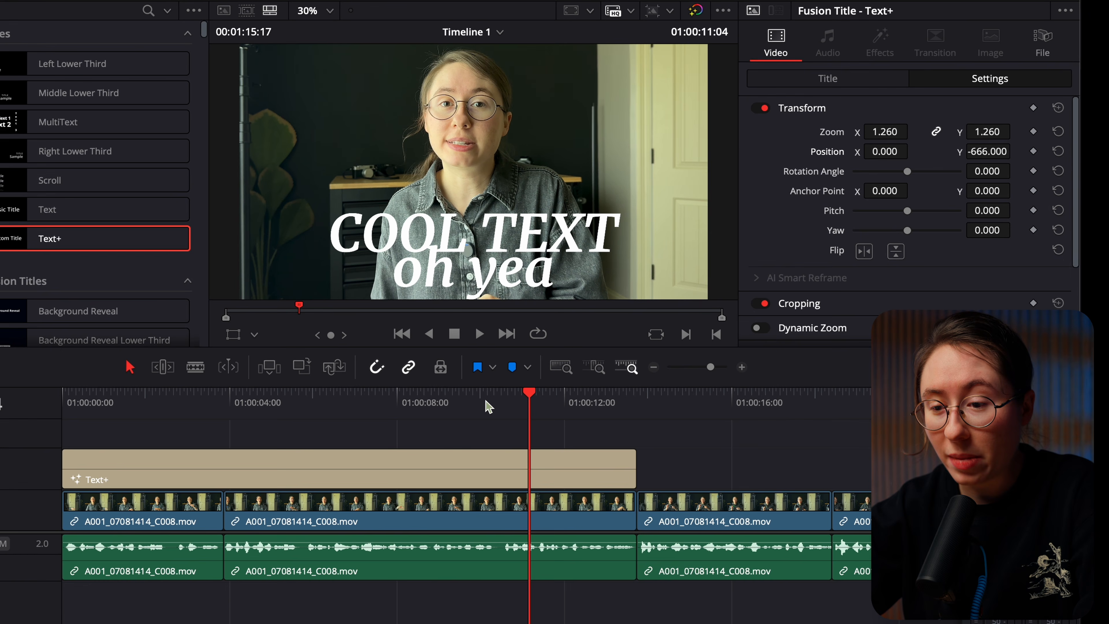
left_click_drag(488, 407, 427, 404)
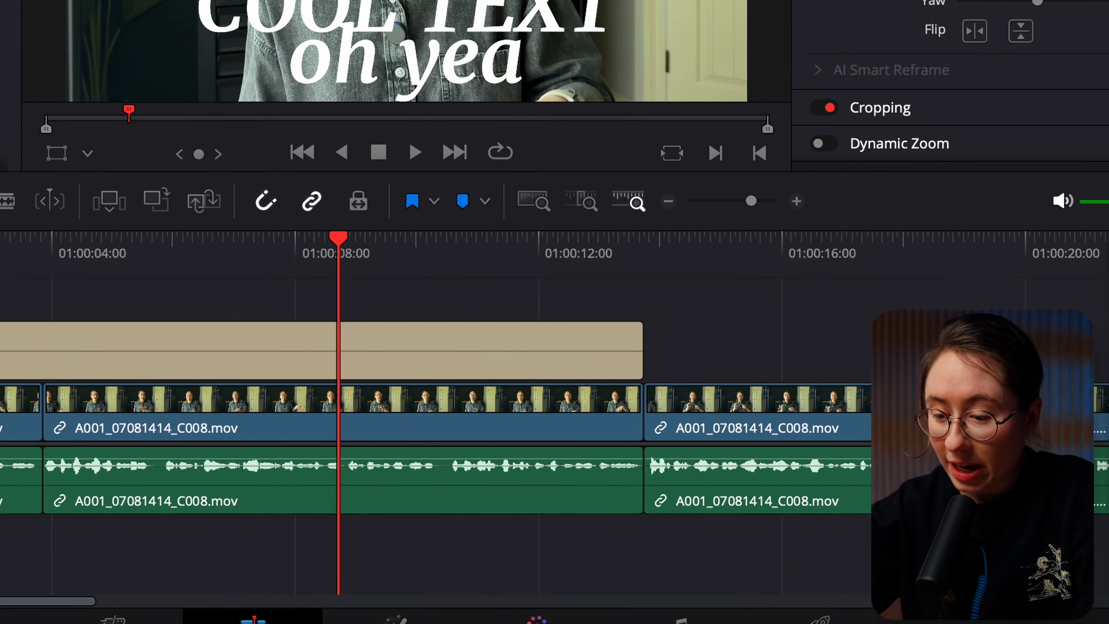
On the Color page, grade the first clip with contrast 1.162, tint 56, temp 170 and gamma -0.04
left_click(522, 605)
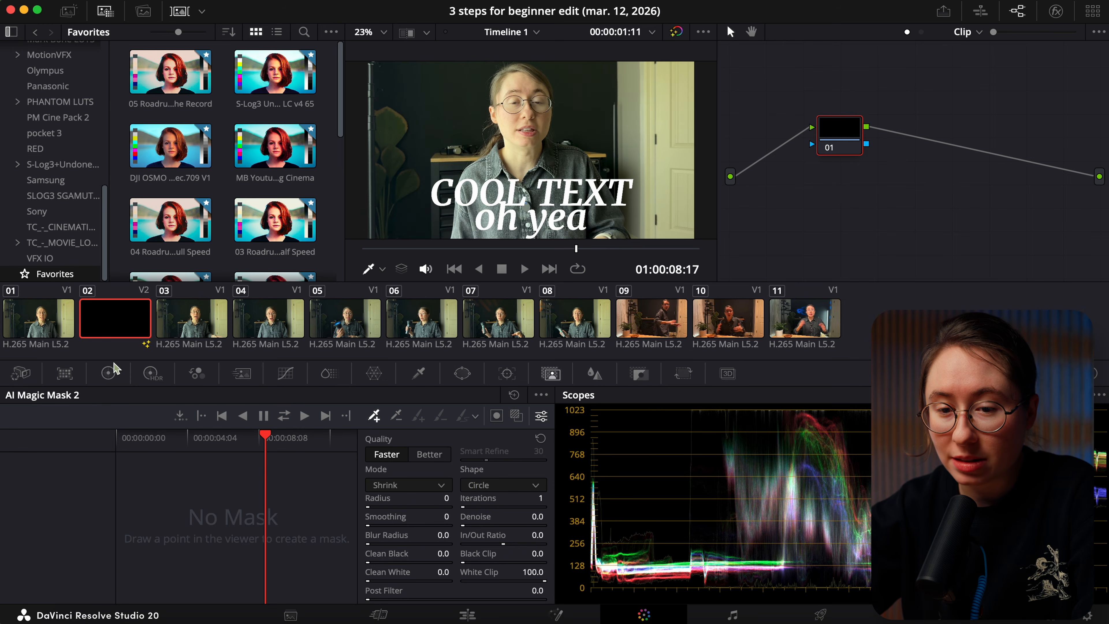
left_click(109, 373)
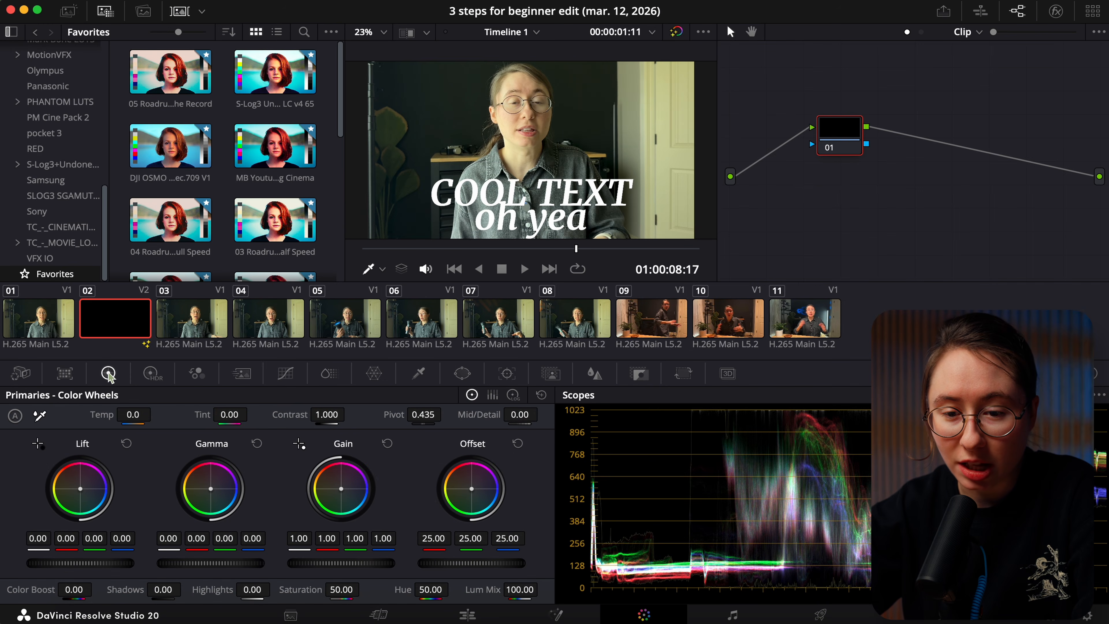
key("Up")
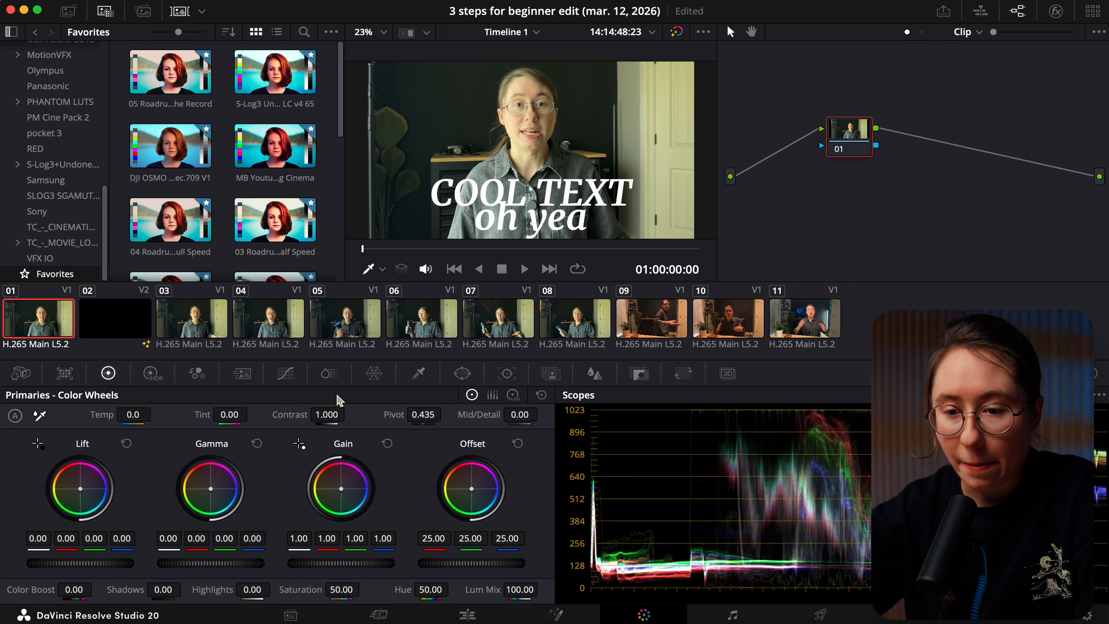
mouse_move(320, 412)
left_mouse_down()
mouse_move(373, 416)
mouse_move(304, 410)
left_mouse_up()
left_click_drag(226, 414, 231, 414)
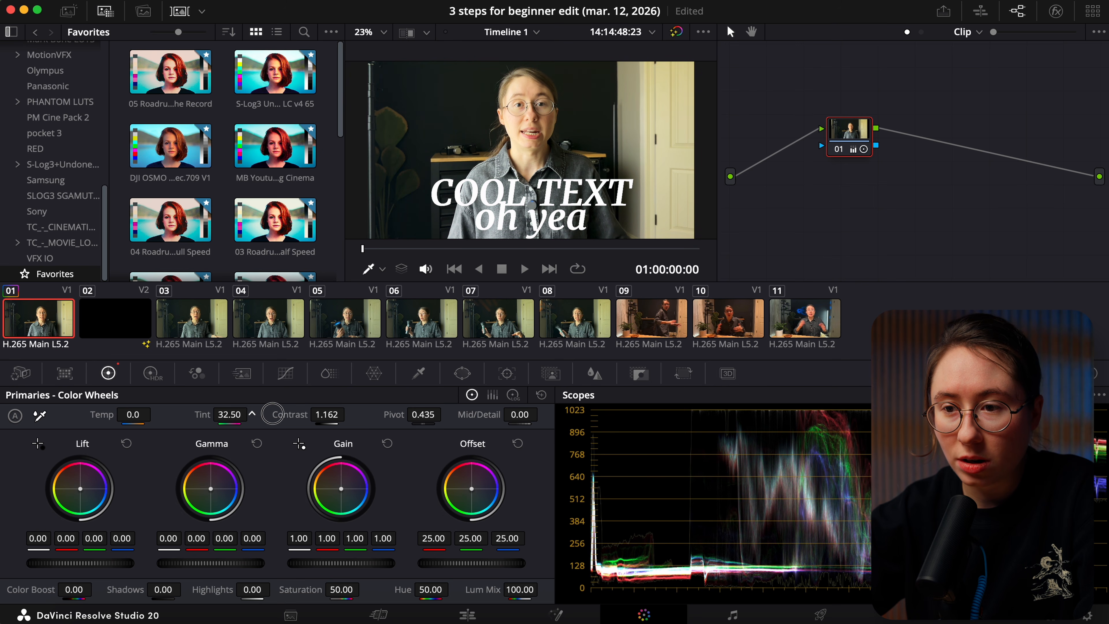
left_click_drag(272, 413, 312, 417)
left_click_drag(122, 414, 125, 414)
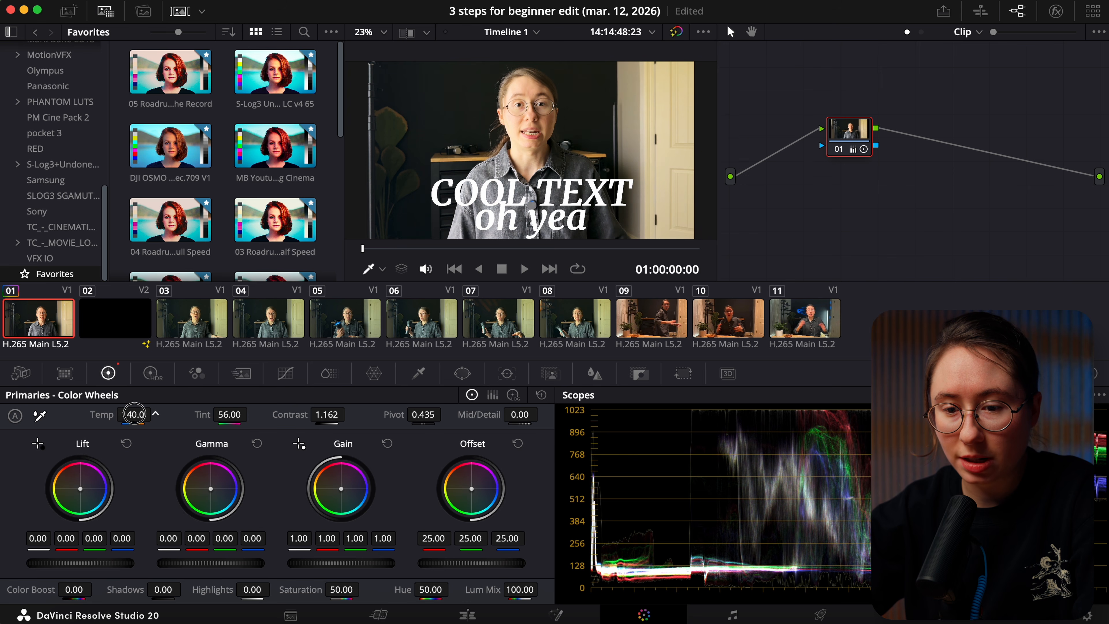
left_click_drag(244, 562, 125, 571)
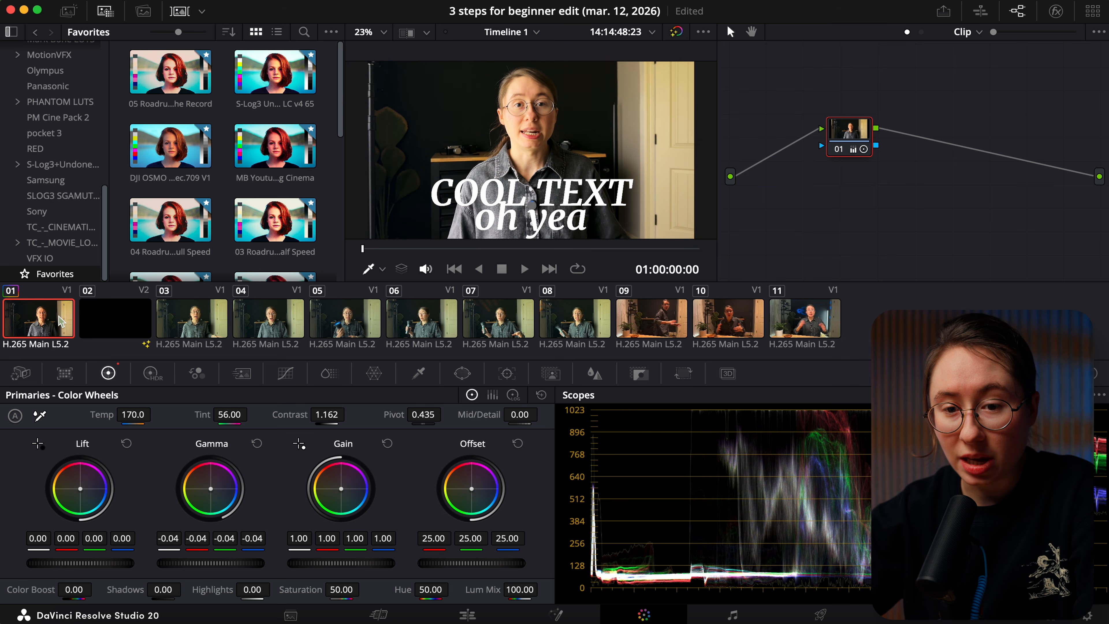
Copy the first clip's grade to clips 03 through 08 and compare clips 07 and 08
left_click(181, 321)
left_click(284, 321)
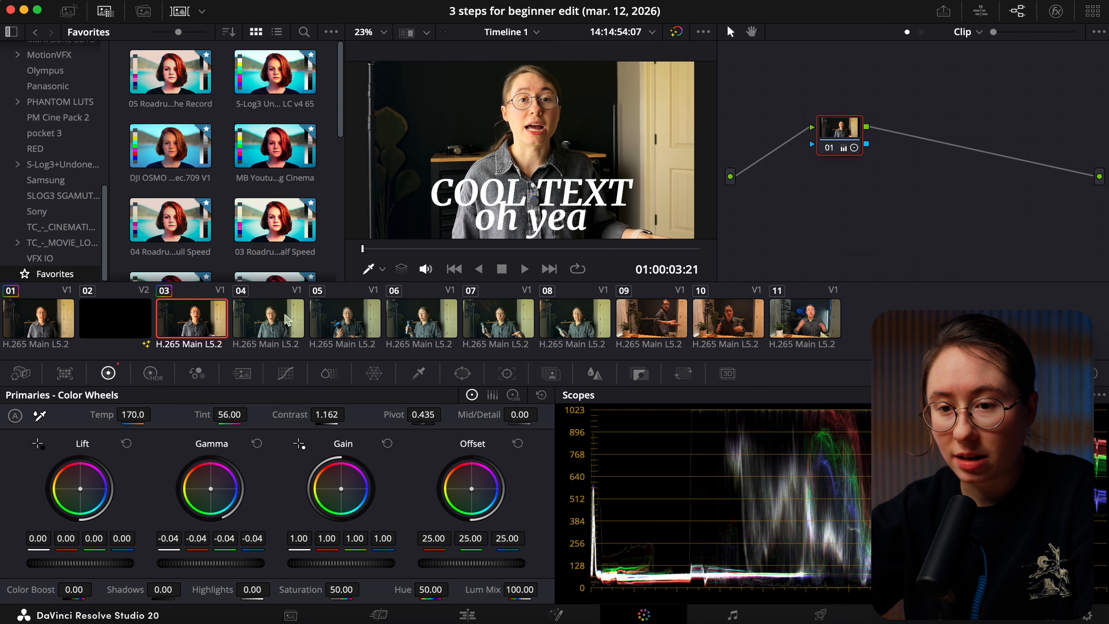
left_click(345, 321)
left_click(421, 321)
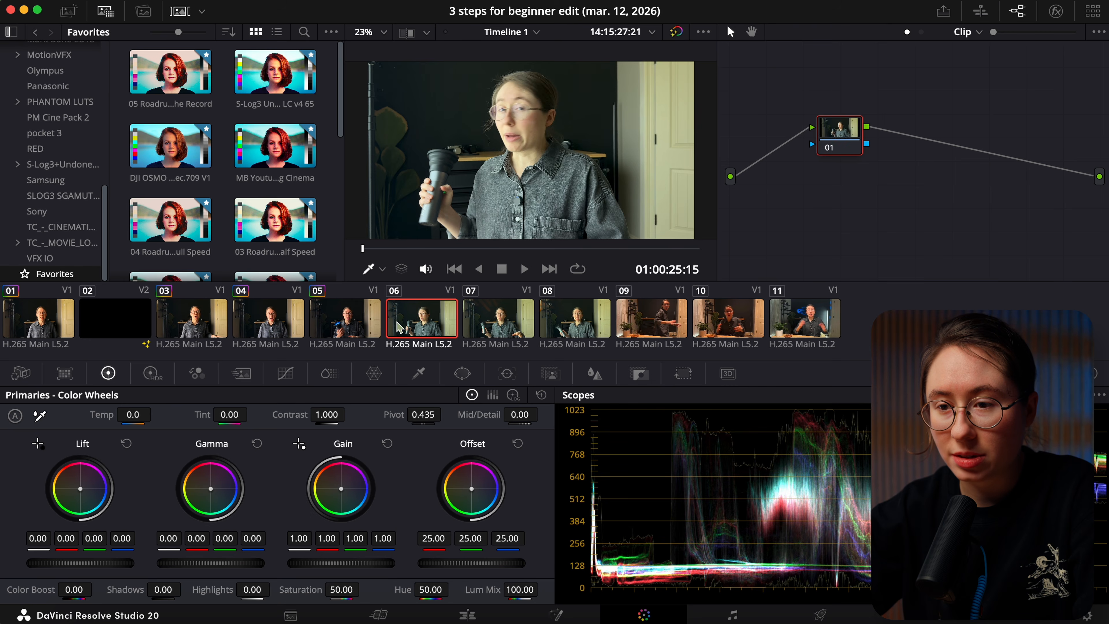
left_click(518, 327)
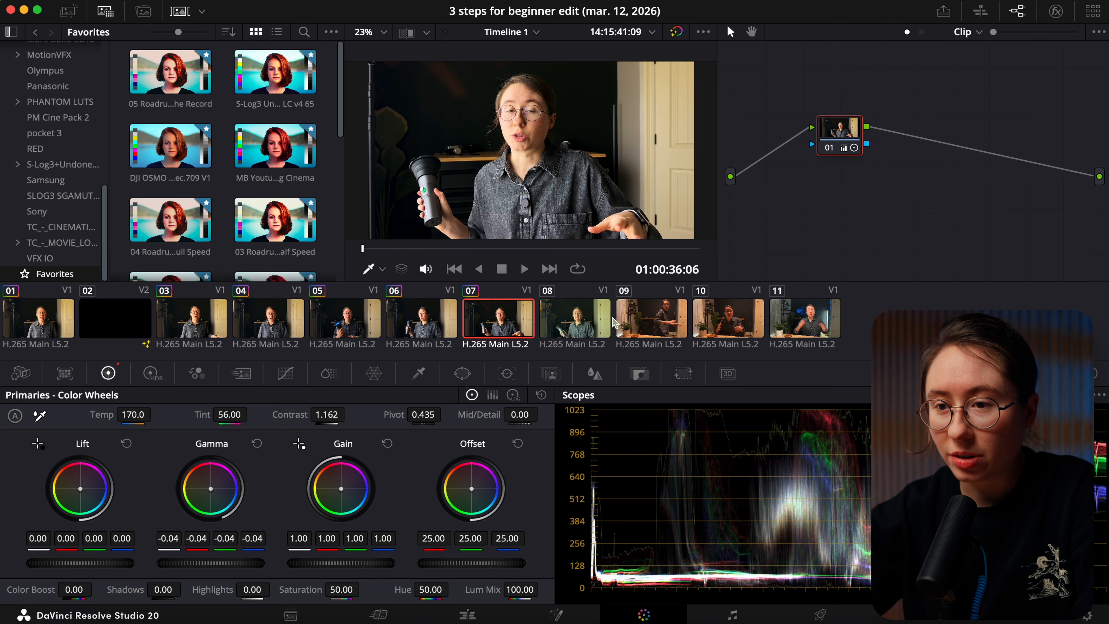
left_click(591, 321)
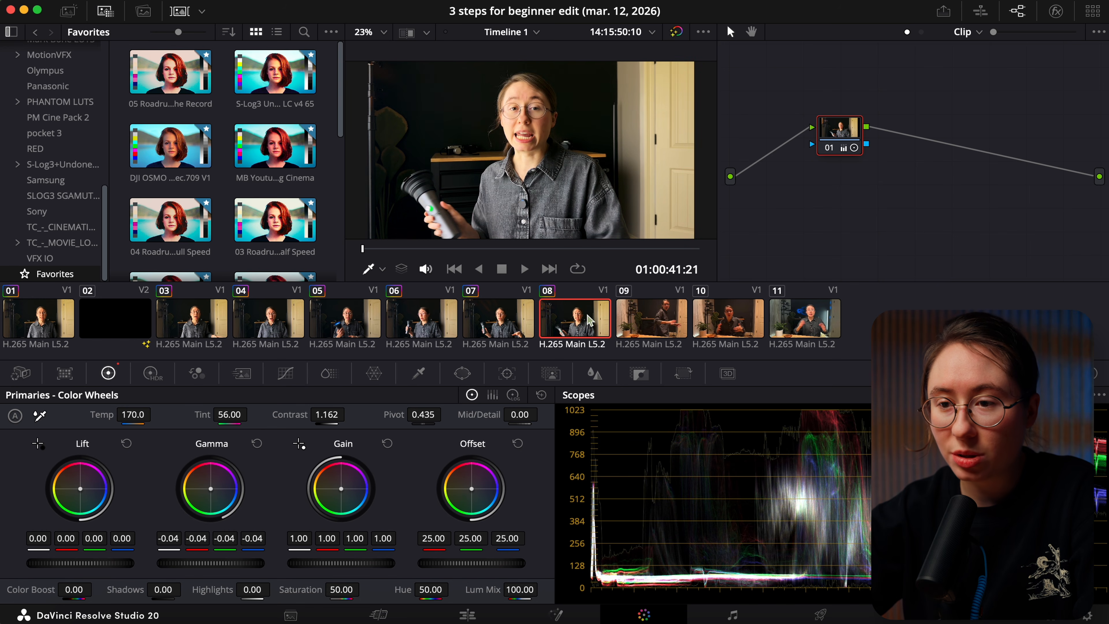
left_click(516, 321)
left_click(592, 322)
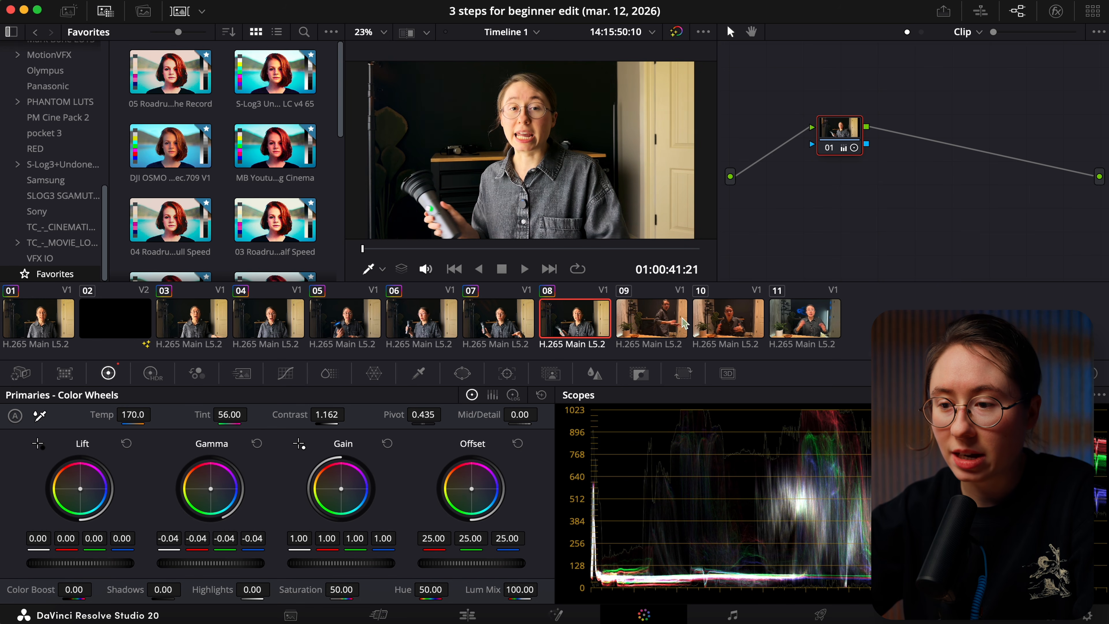
left_click(517, 320)
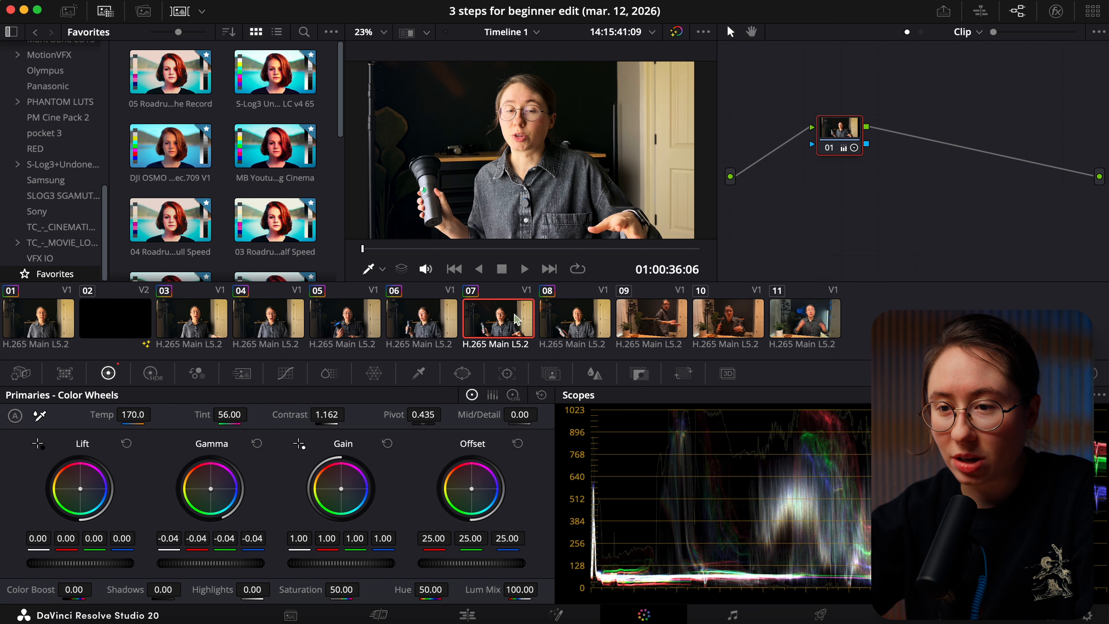
Return to the Edit page, fit the whole cut in the timeline and scrub through the graded clips to review them
left_click(477, 619)
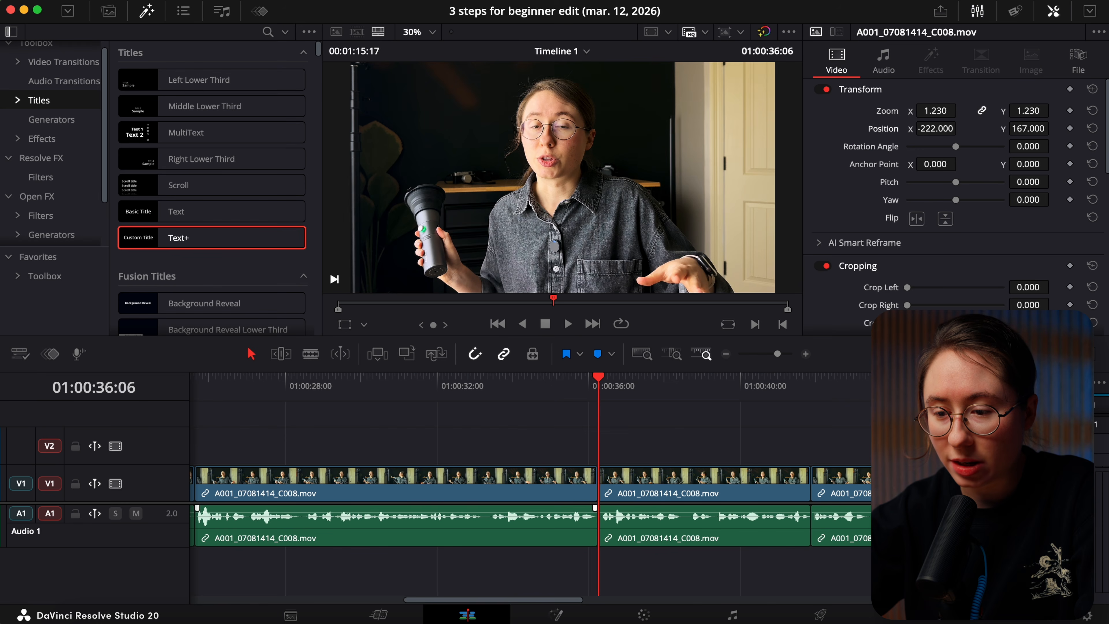
left_click_drag(777, 354, 770, 354)
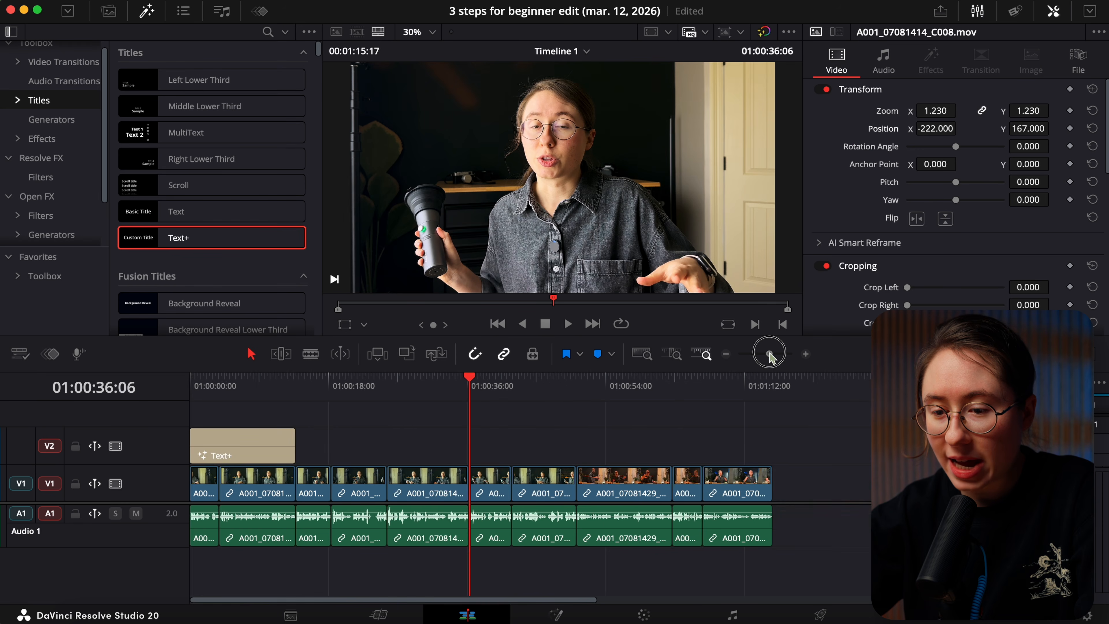
mouse_move(262, 407)
left_mouse_down()
mouse_move(251, 407)
mouse_move(267, 408)
left_mouse_up()
left_click_drag(420, 404, 445, 403)
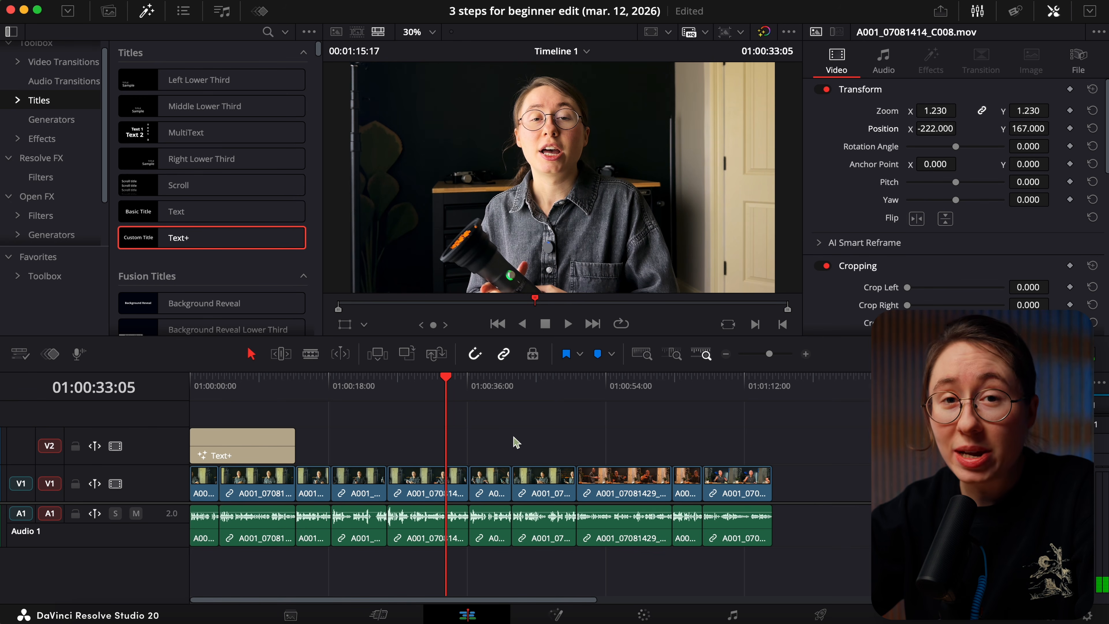
On the Deliver page, load the YouTube Preset and enter a file name beginning with "tes"
left_click(817, 615)
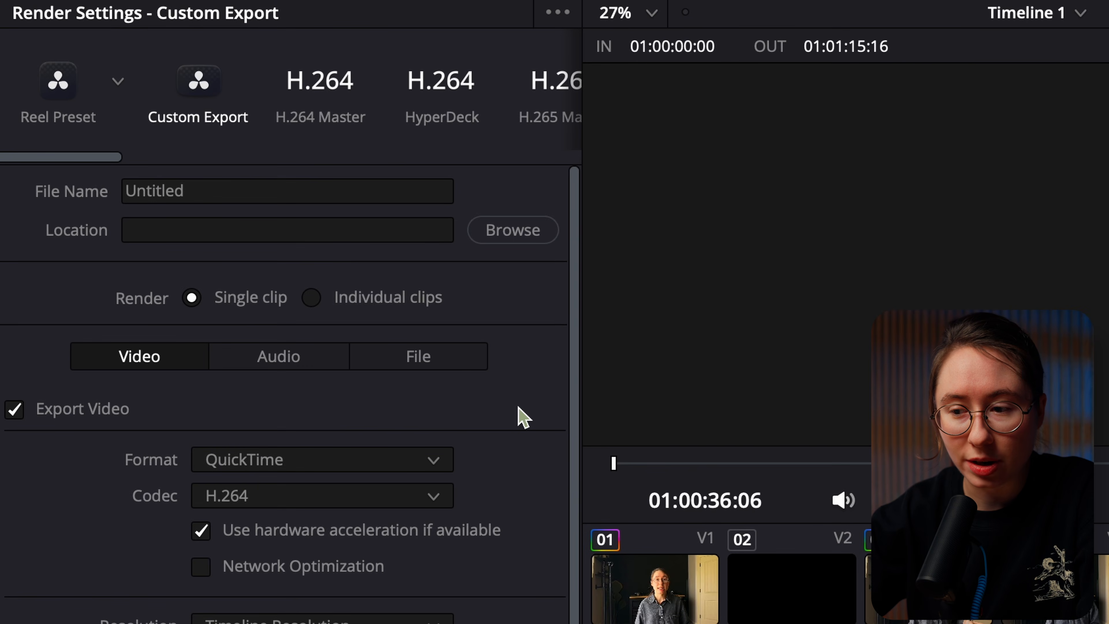
left_click(117, 81)
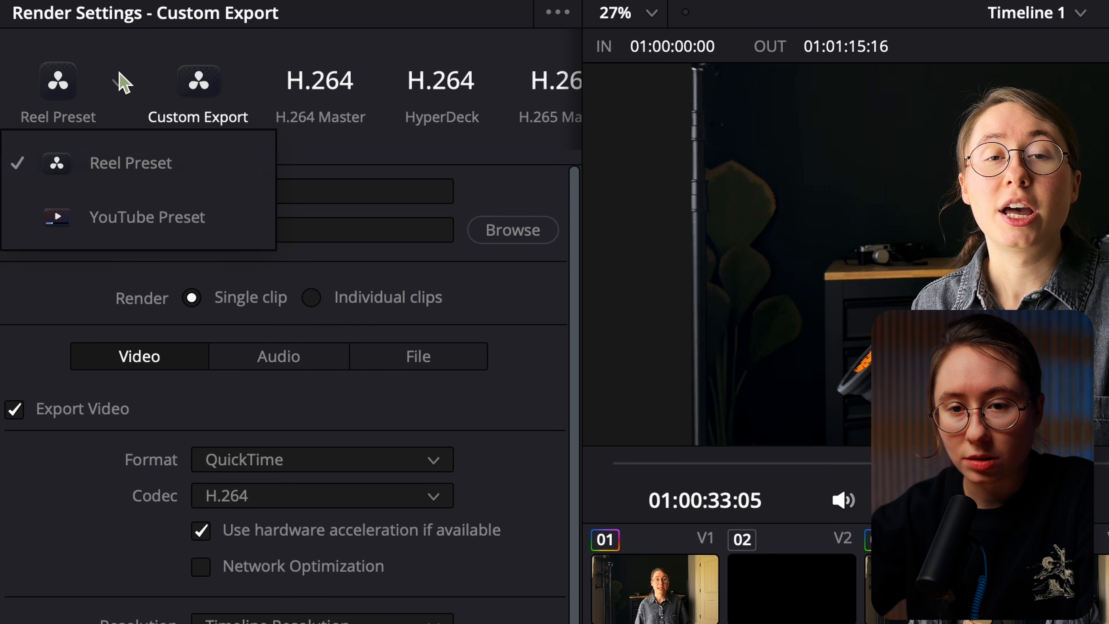
left_click(114, 219)
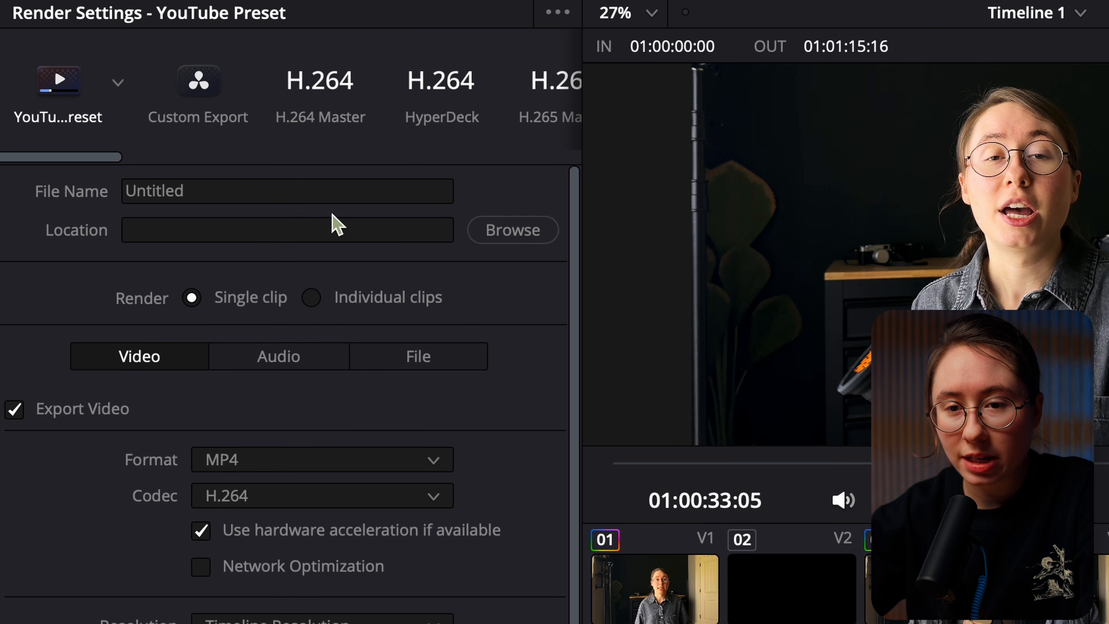
left_click(288, 188)
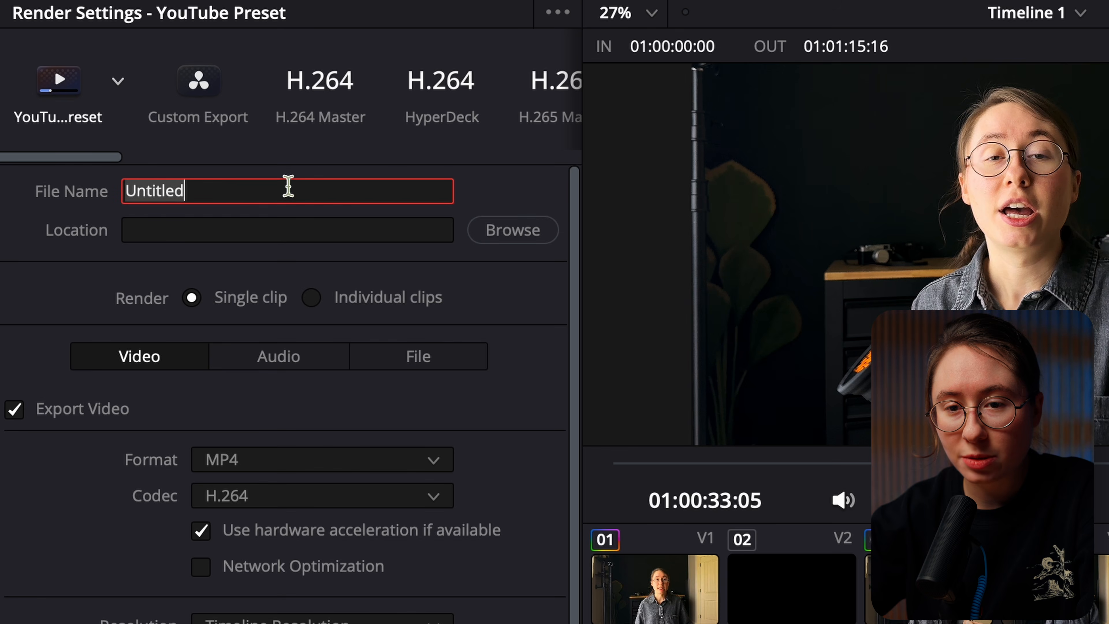
type("tes")
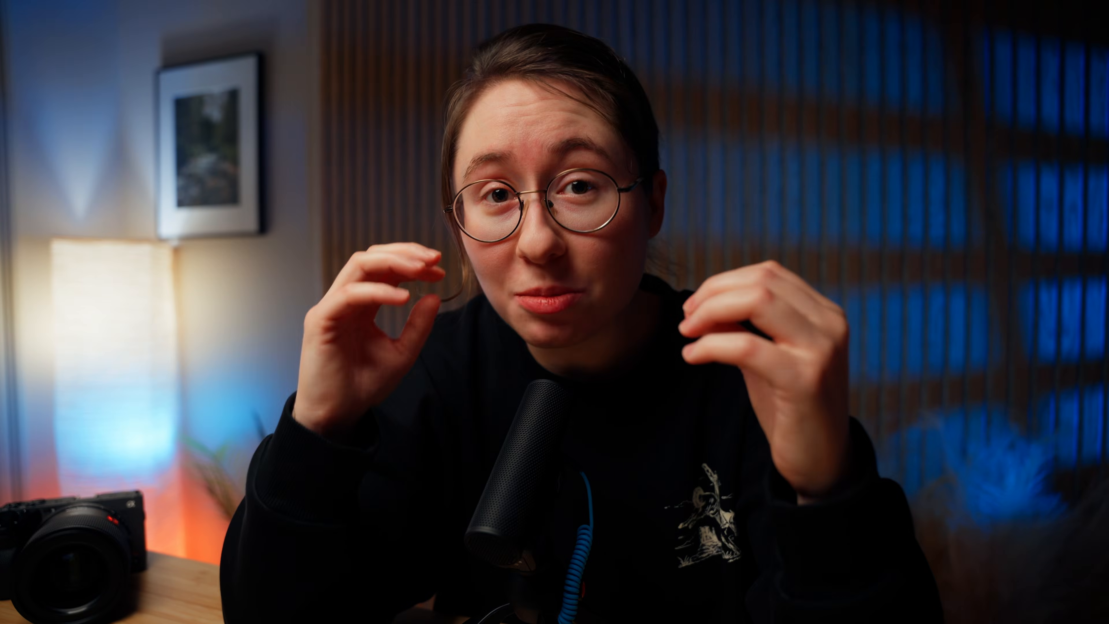